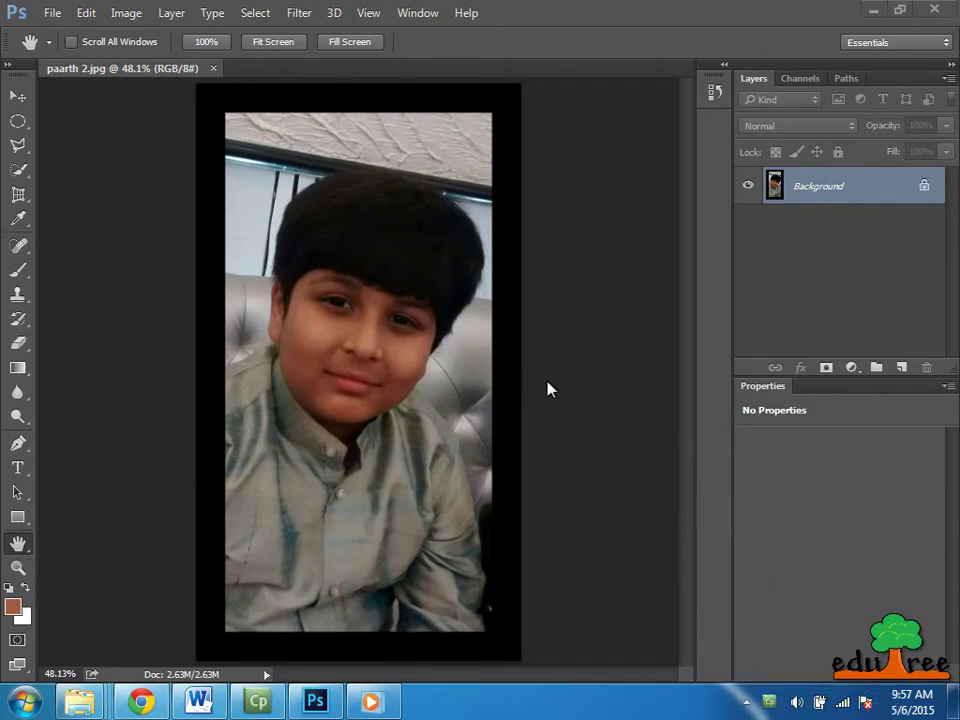
Zoom the portrait paarth 2.jpg to 100% actual pixels.
key(ctrl+1)
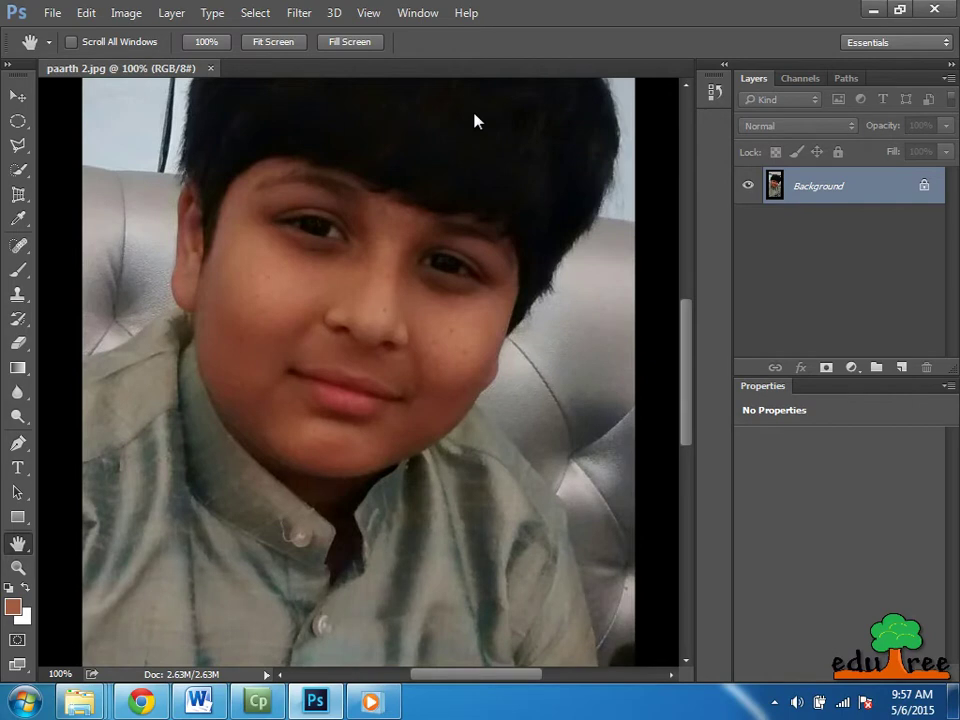
Select the Spot Healing Brush and set its type to Content-Aware.
click(19, 247)
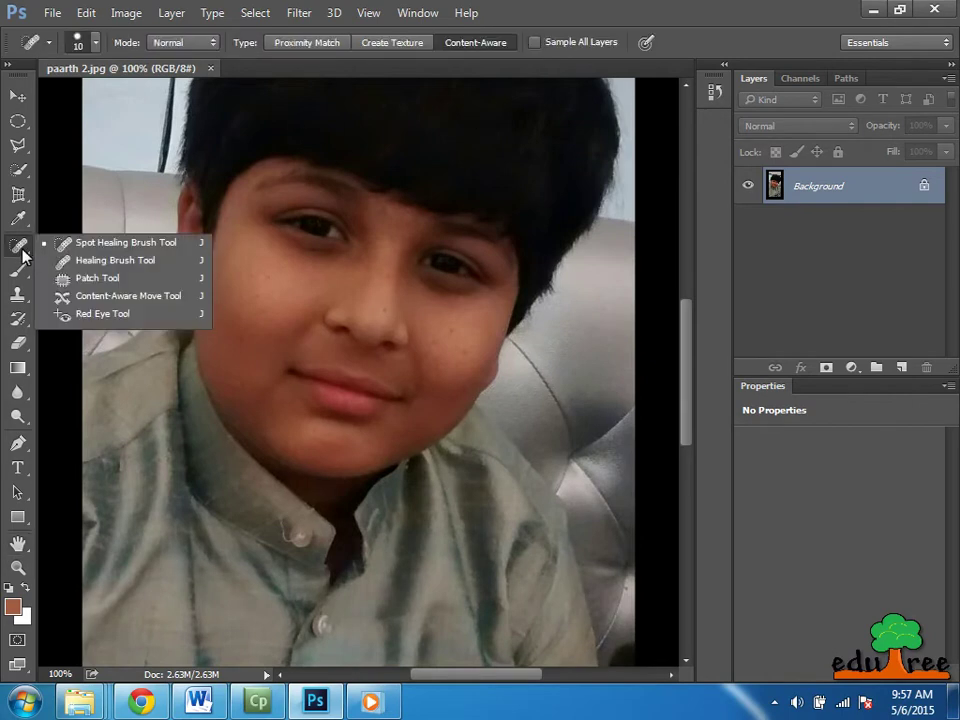
click(170, 243)
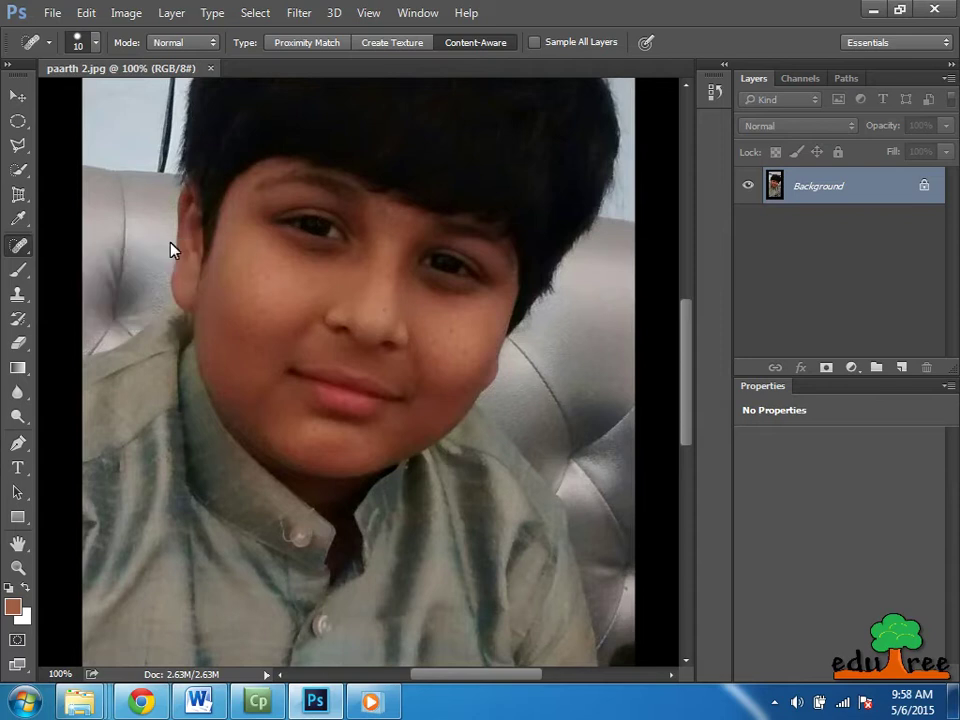
click(475, 45)
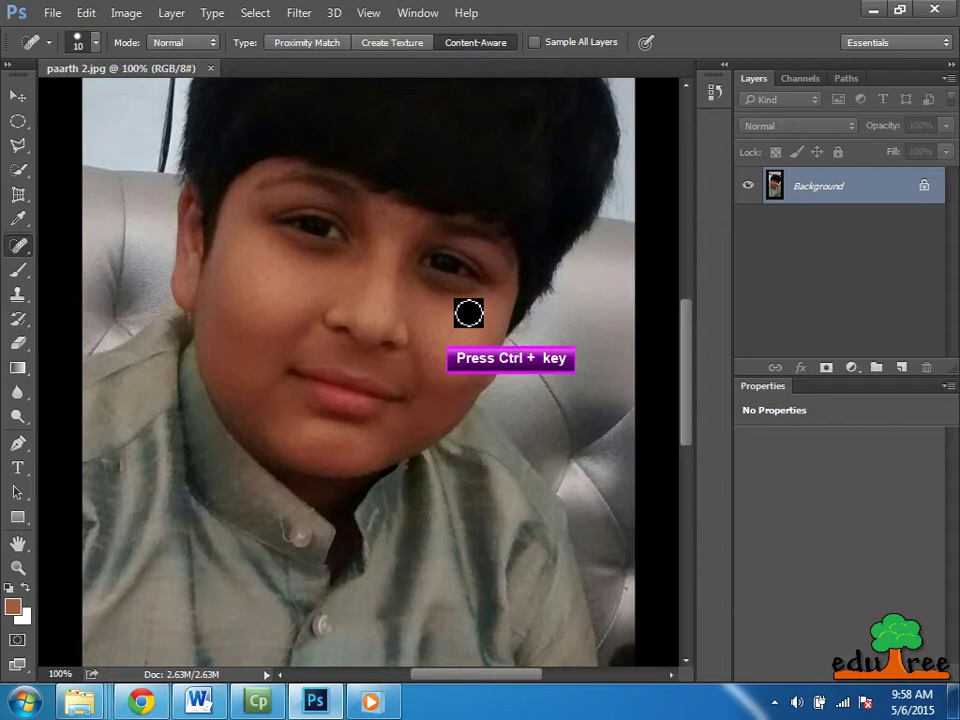
At 200% zoom, heal the dark spots around the eyes with Content-Aware spot healing.
key(ctrl+plus)
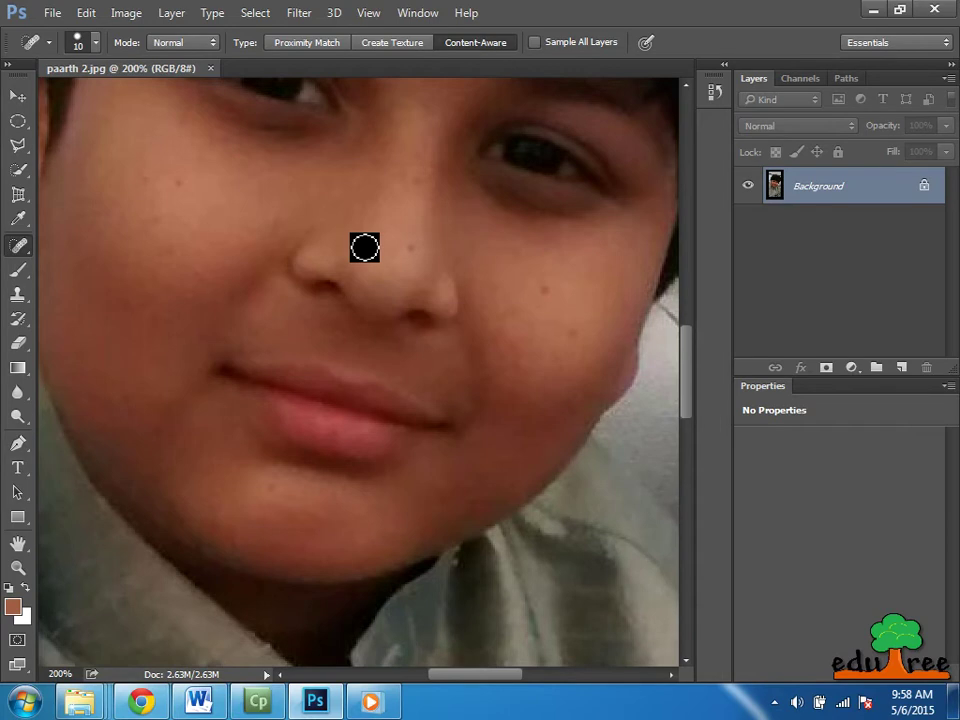
key(space)
drag(329, 202, 339, 364)
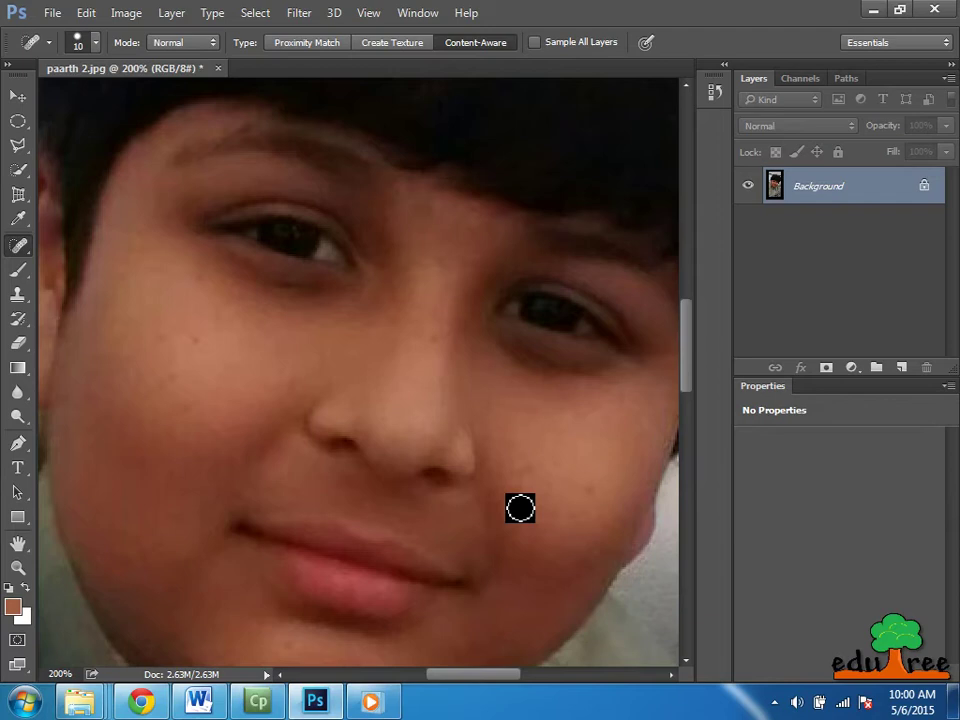
key(ctrl+minus)
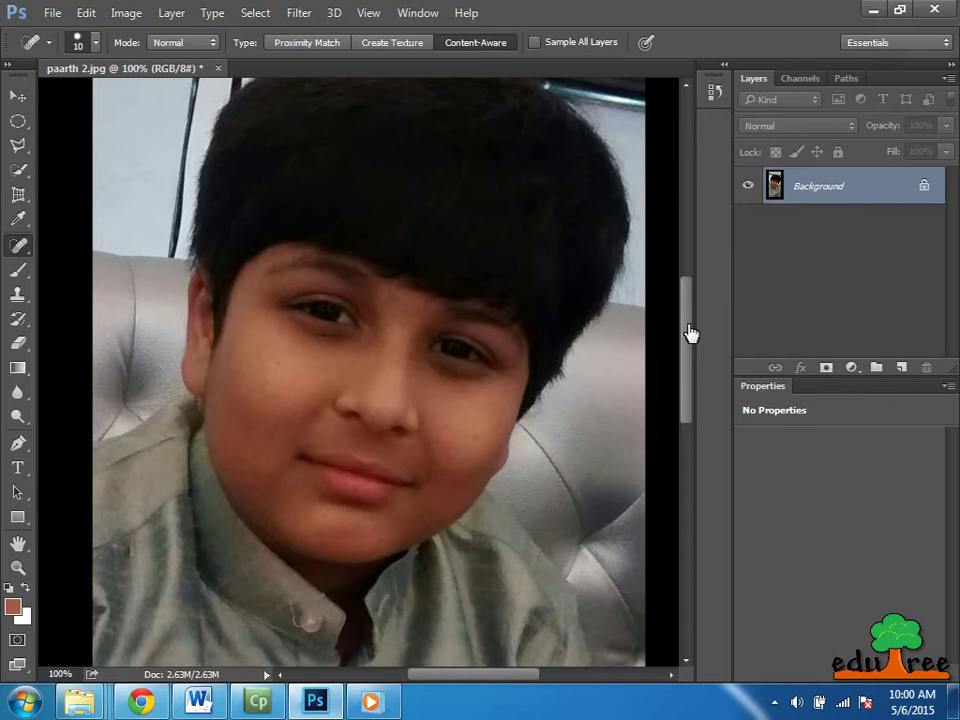
Add an empty Layer 1 above Background and heal the cheek spot at 200%.
click(903, 372)
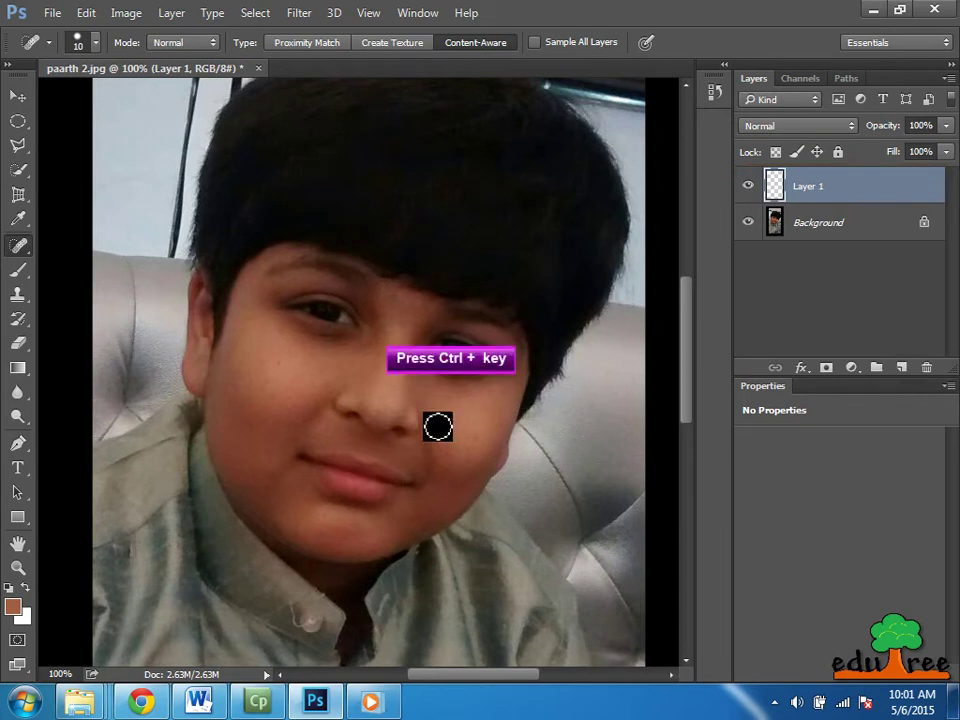
key(ctrl+plus)
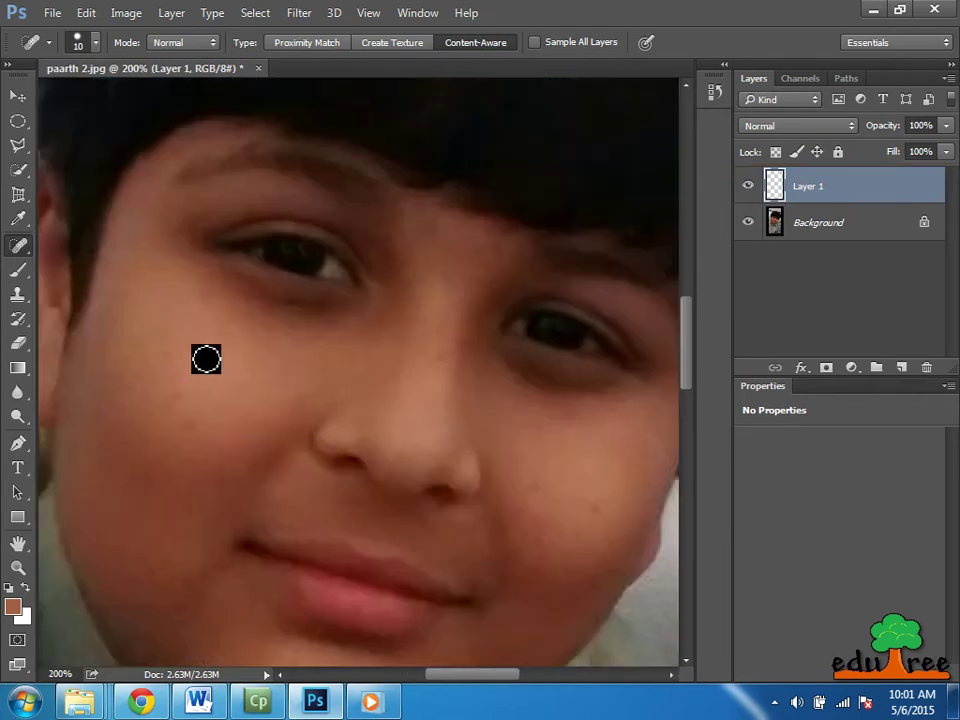
drag(186, 362, 180, 398)
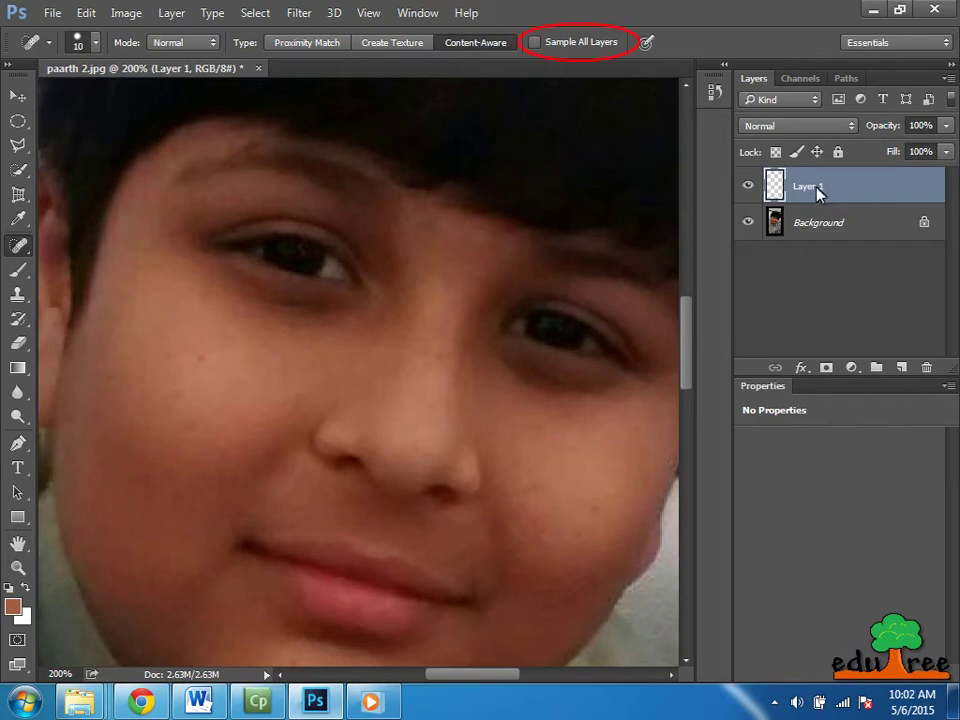
With Sample All Layers on, heal cheek, nose and lower-cheek spots onto Layer 1, then toggle it to compare.
click(535, 43)
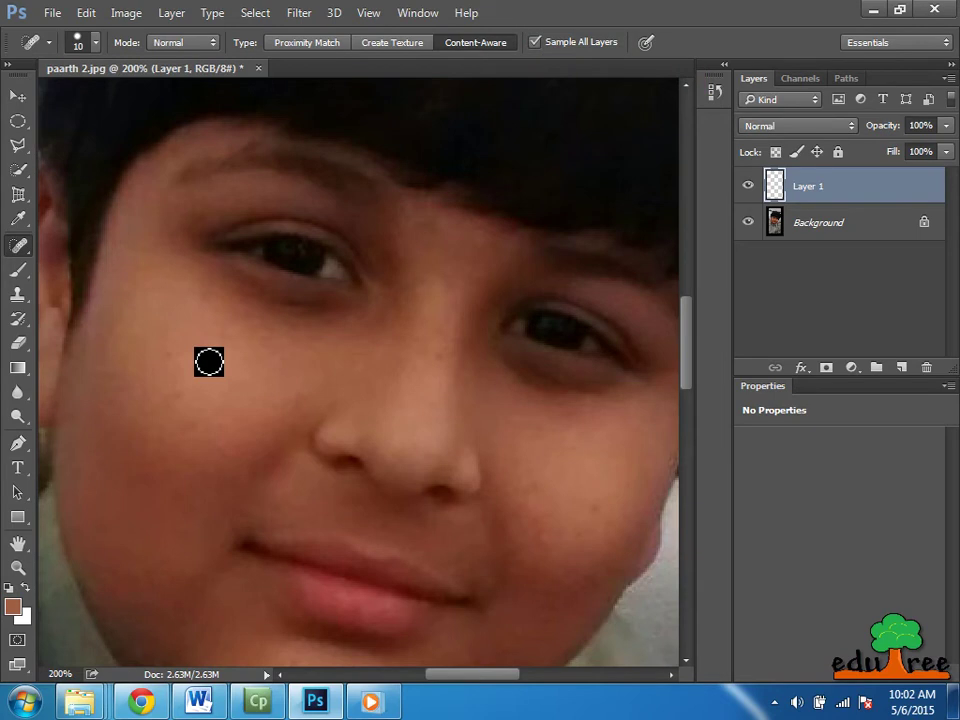
mouse_move(209, 362)
mouse_down()
mouse_move(176, 358)
mouse_move(184, 390)
mouse_up()
drag(450, 356, 440, 372)
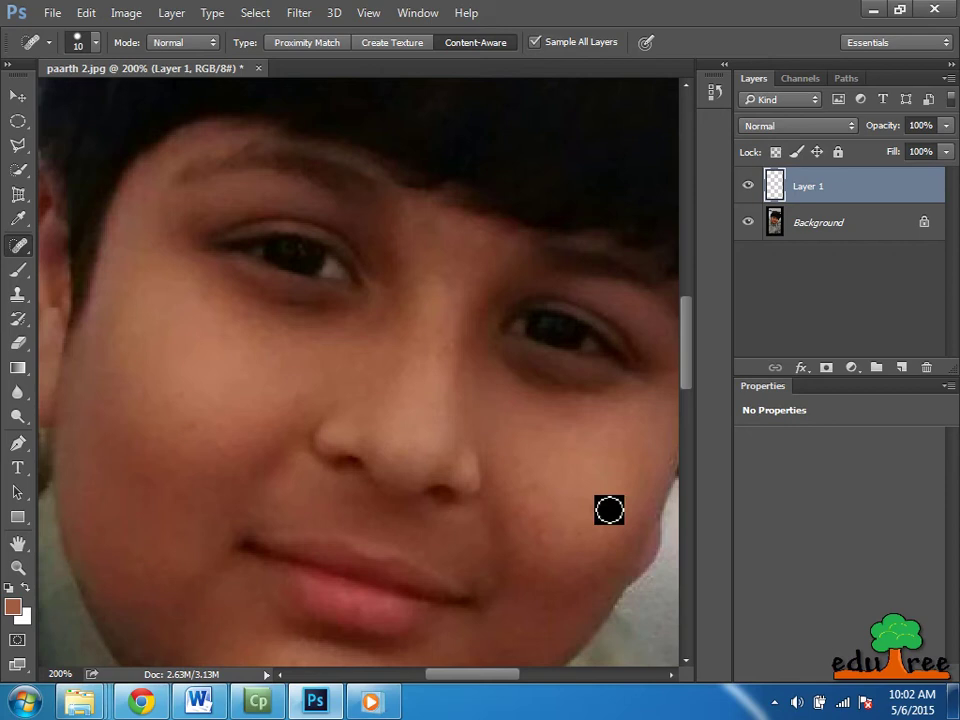
drag(606, 508, 586, 517)
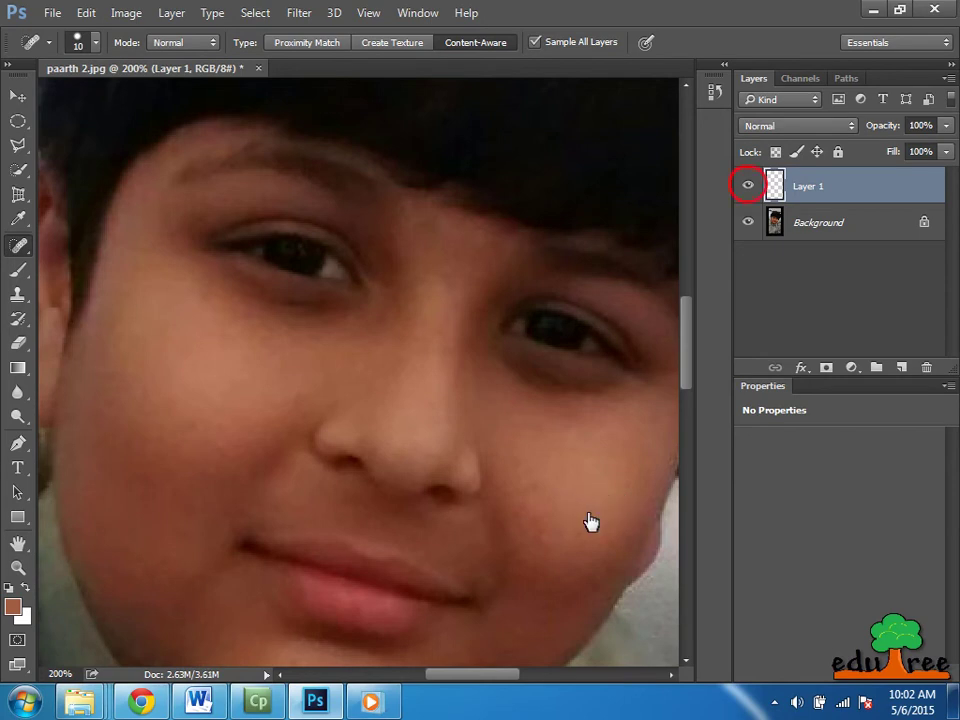
click(748, 187)
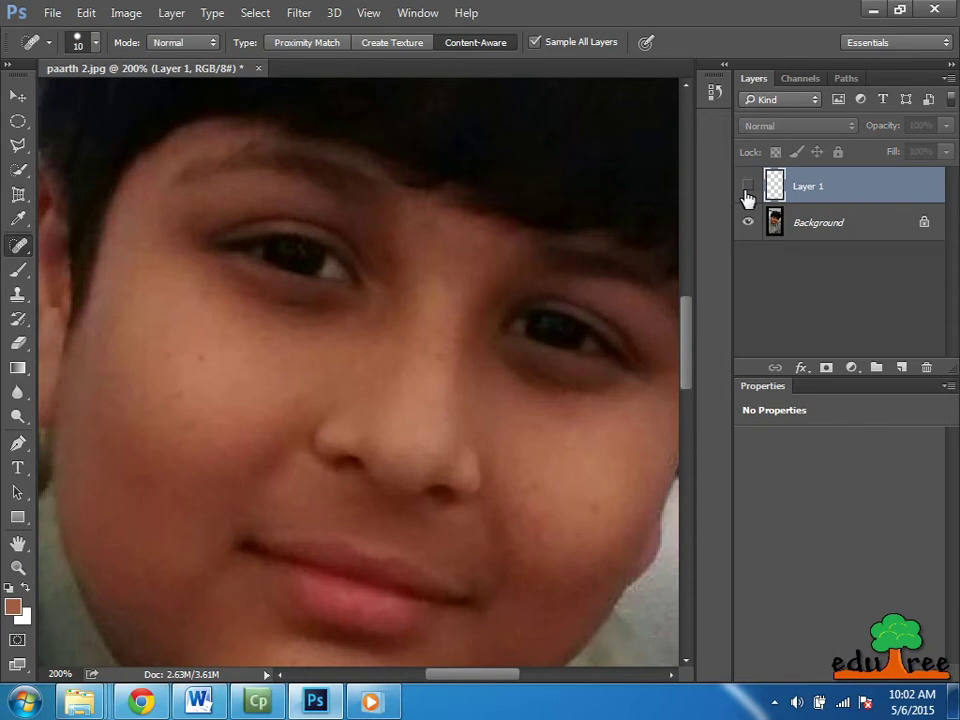
click(748, 187)
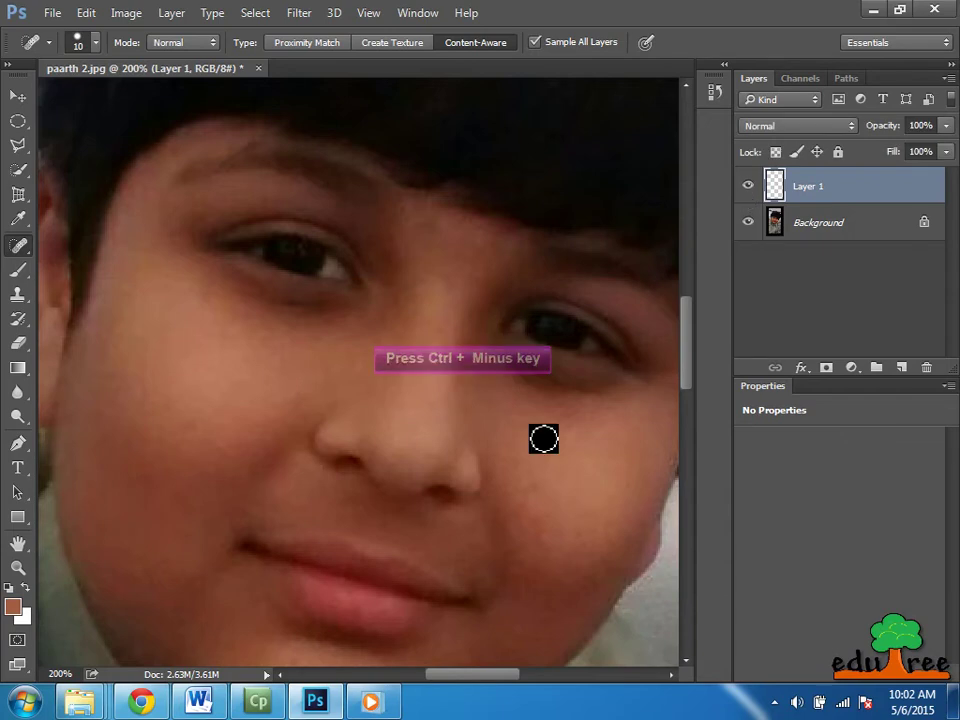
Zoom out to show the whole photo.
key(ctrl+minus)
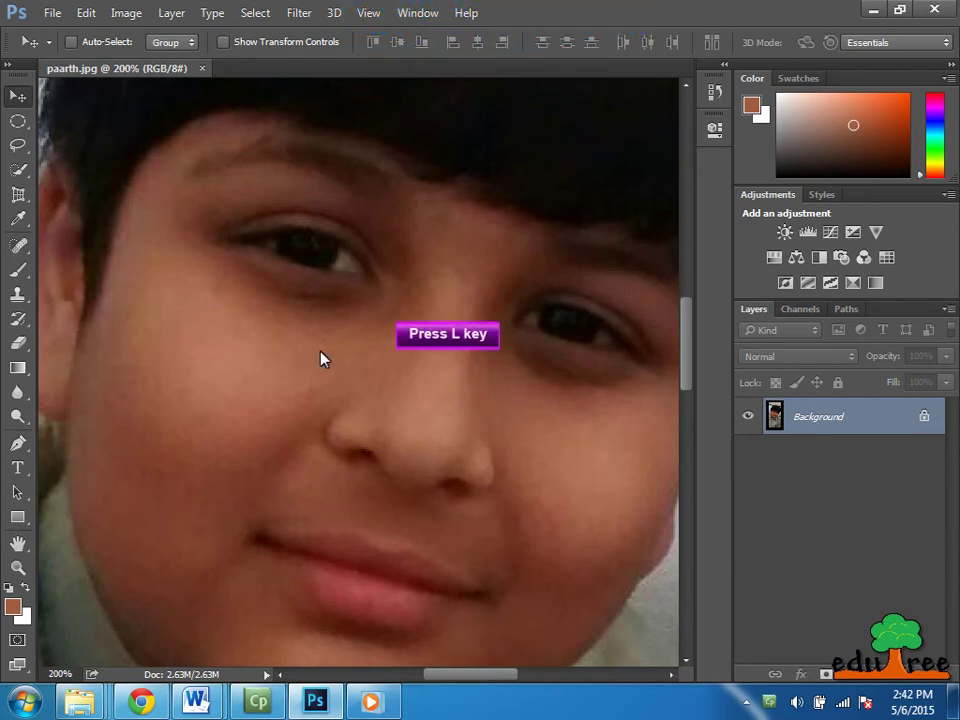
At 300%, lasso the first eye's inner-corner white and the white beside its iris.
key(l)
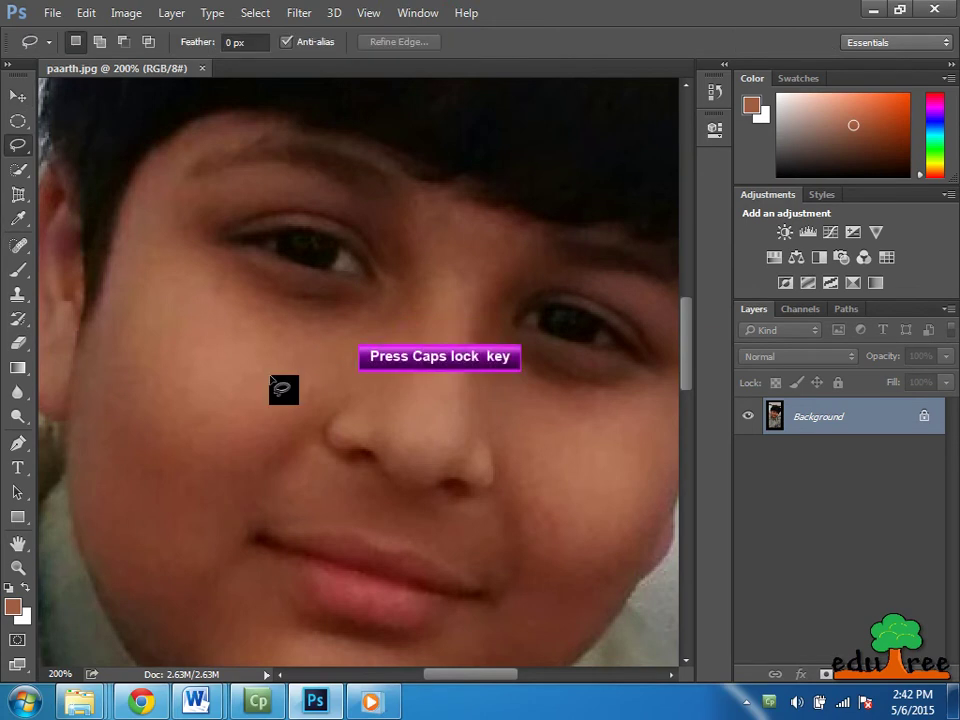
key(Caps_Lock)
click(275, 383)
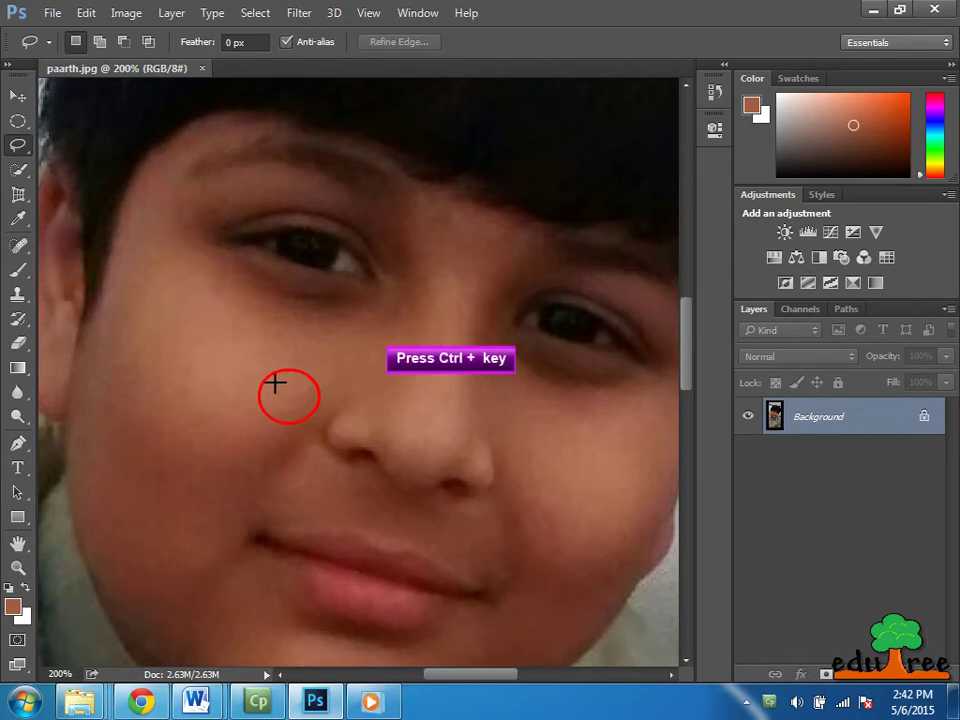
key(ctrl+plus)
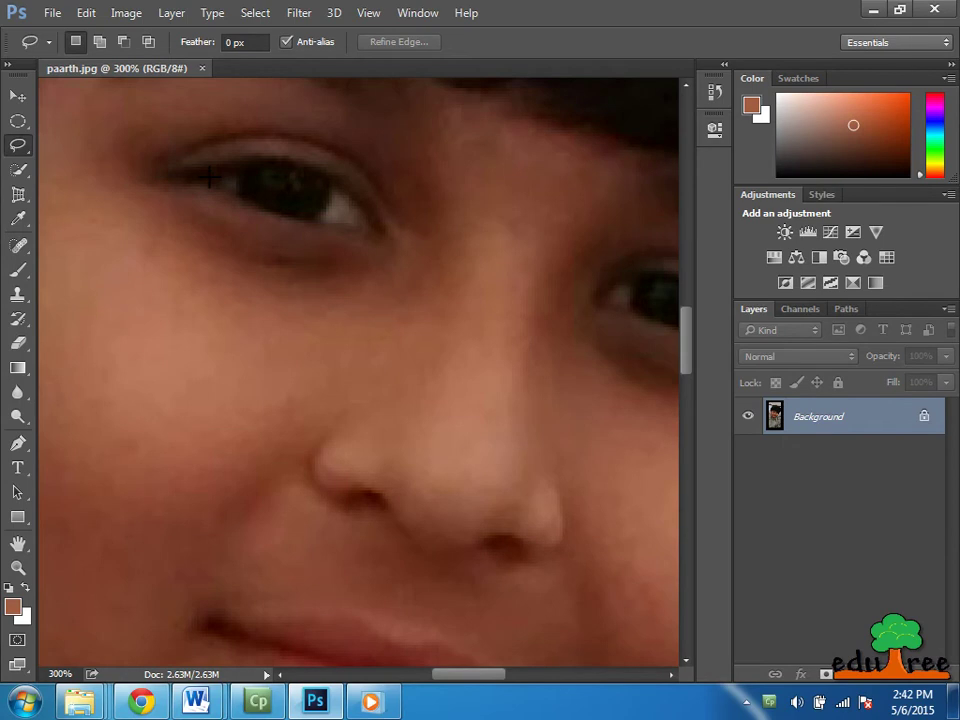
mouse_move(210, 177)
mouse_down()
mouse_move(236, 169)
mouse_move(231, 189)
mouse_move(214, 182)
mouse_up()
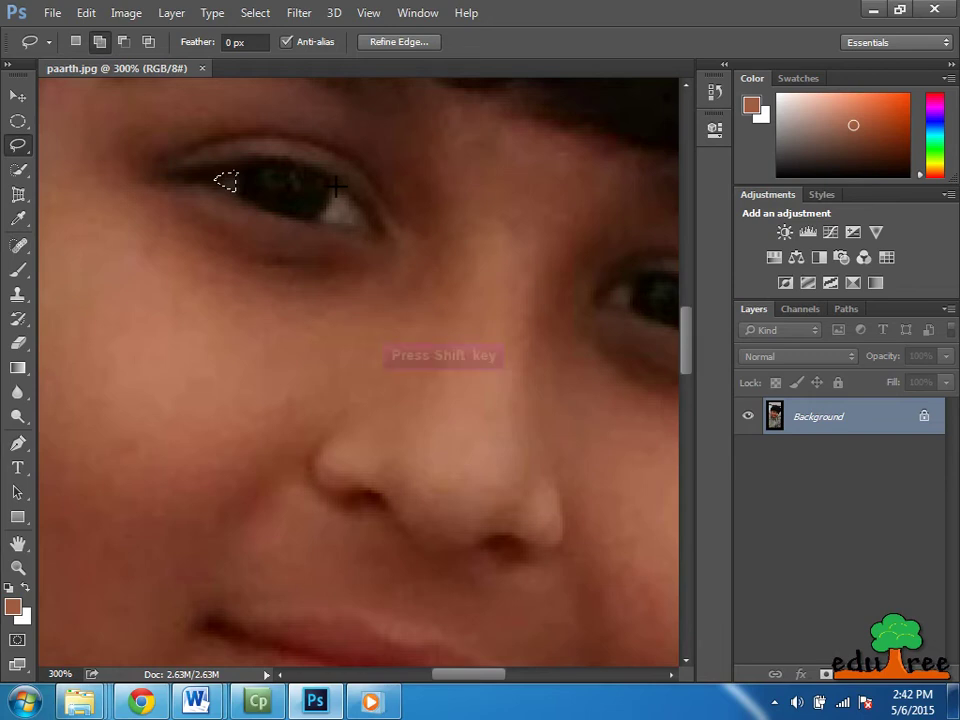
key(shift)
click(338, 203)
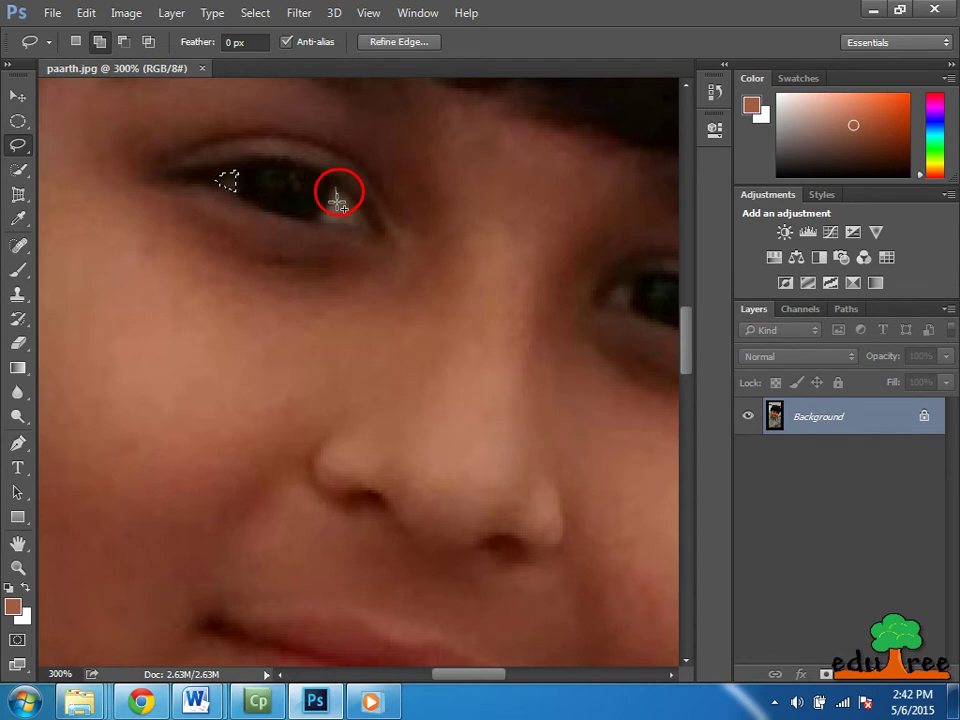
mouse_move(338, 203)
mouse_down()
mouse_move(337, 195)
mouse_move(330, 215)
mouse_move(338, 196)
mouse_up()
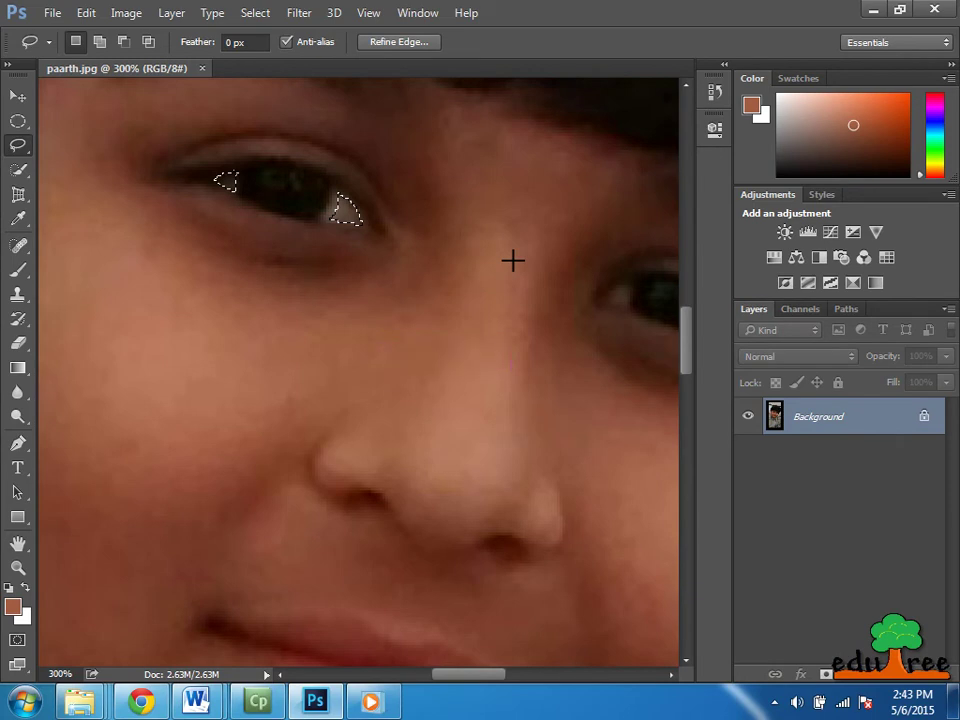
Add the other eye's inner-corner and outer-corner whites to the selection.
key(space)
drag(512, 260, 379, 386)
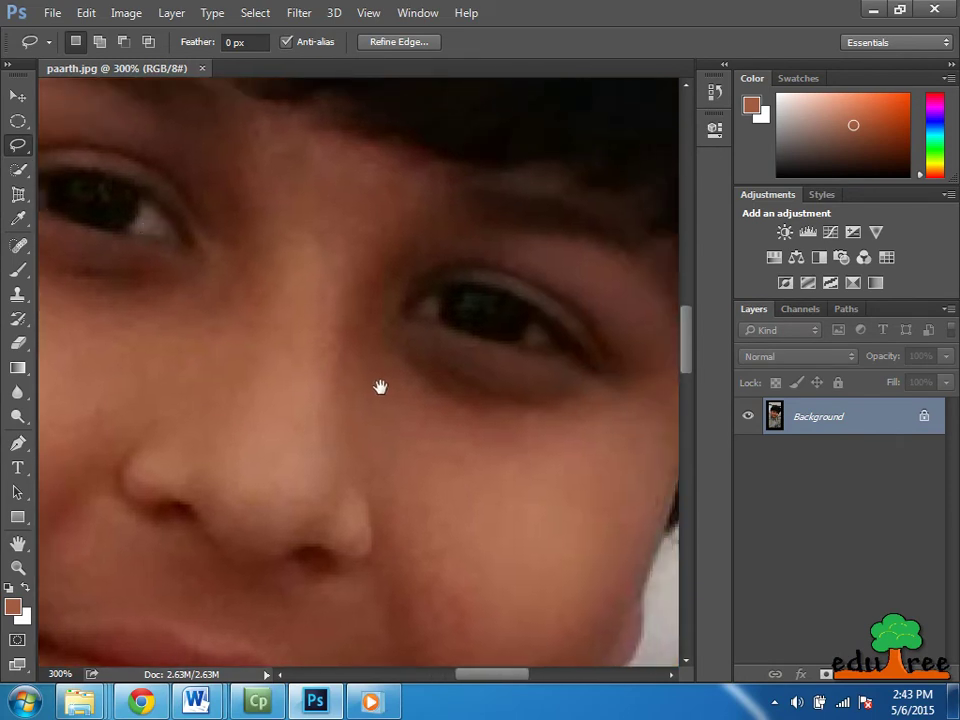
key(shift)
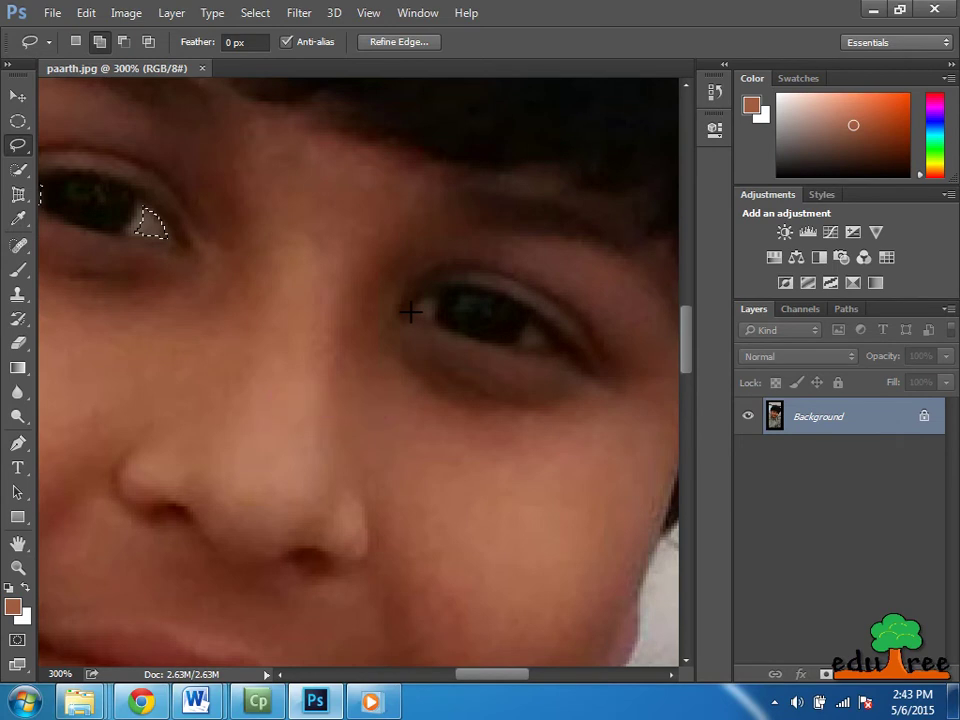
mouse_move(410, 312)
mouse_down()
mouse_move(424, 302)
mouse_move(412, 316)
mouse_up()
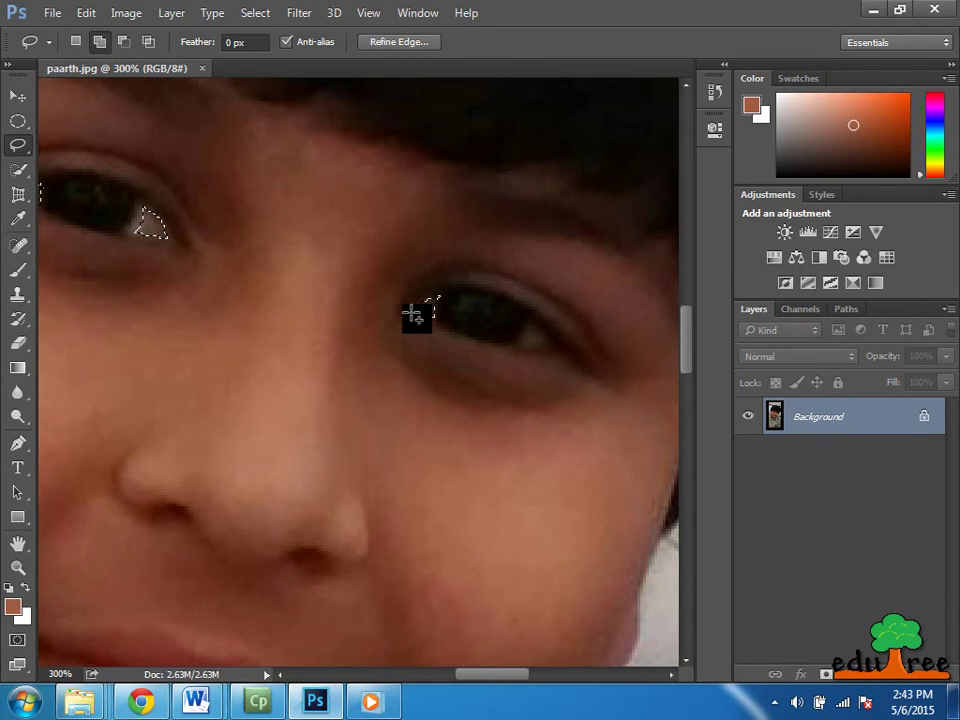
drag(525, 332, 529, 322)
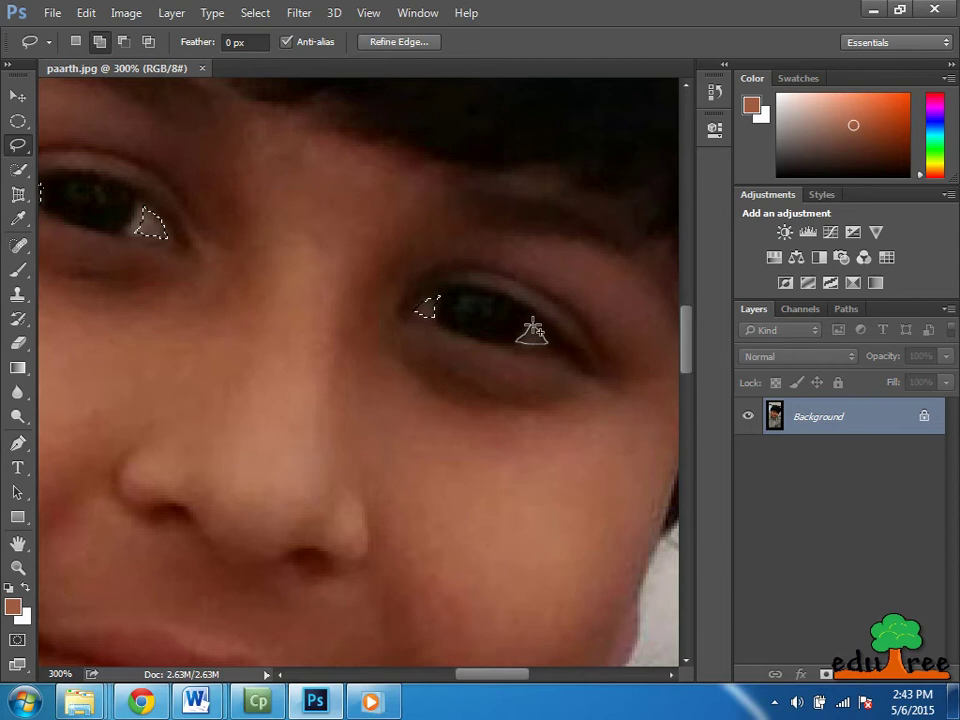
drag(285, 435, 315, 441)
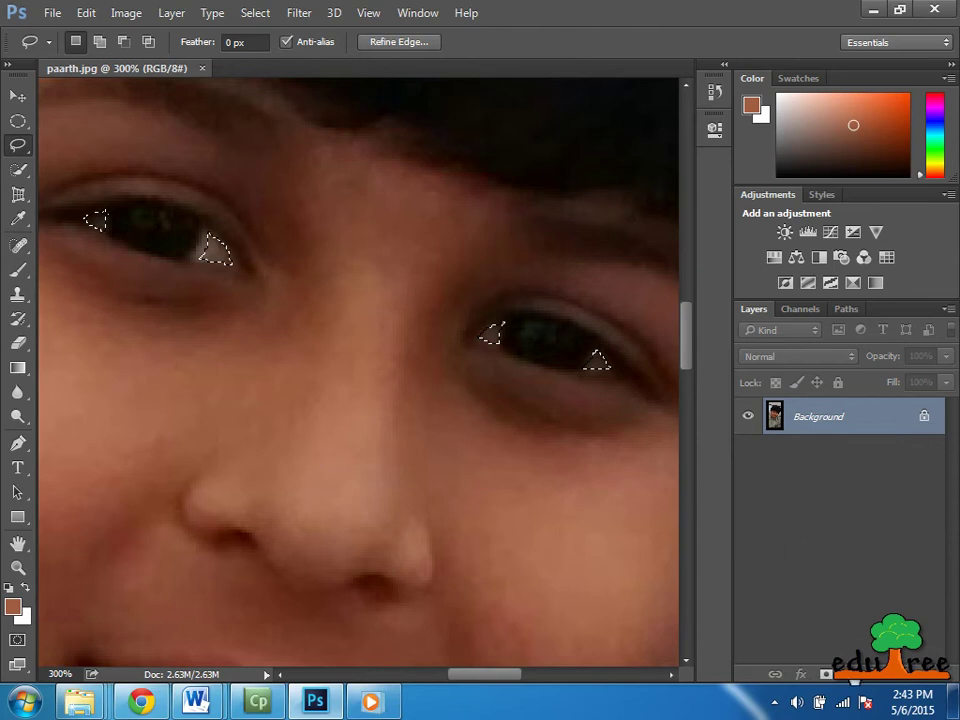
Add a Hue/Saturation 1 adjustment layer with Saturation -53 on the eye-white selection.
click(853, 674)
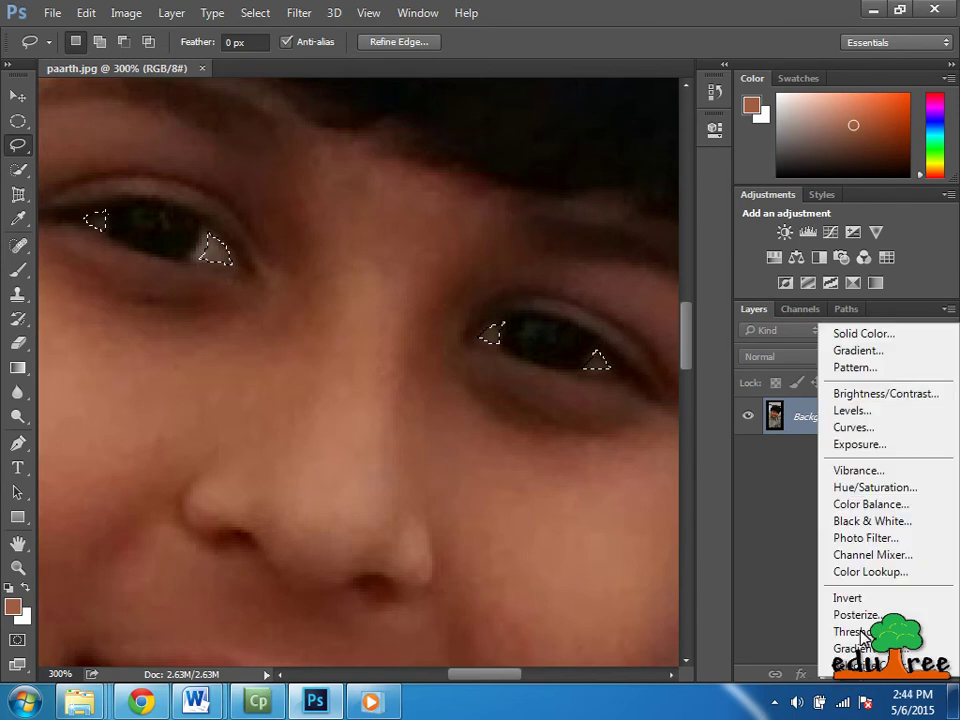
click(867, 489)
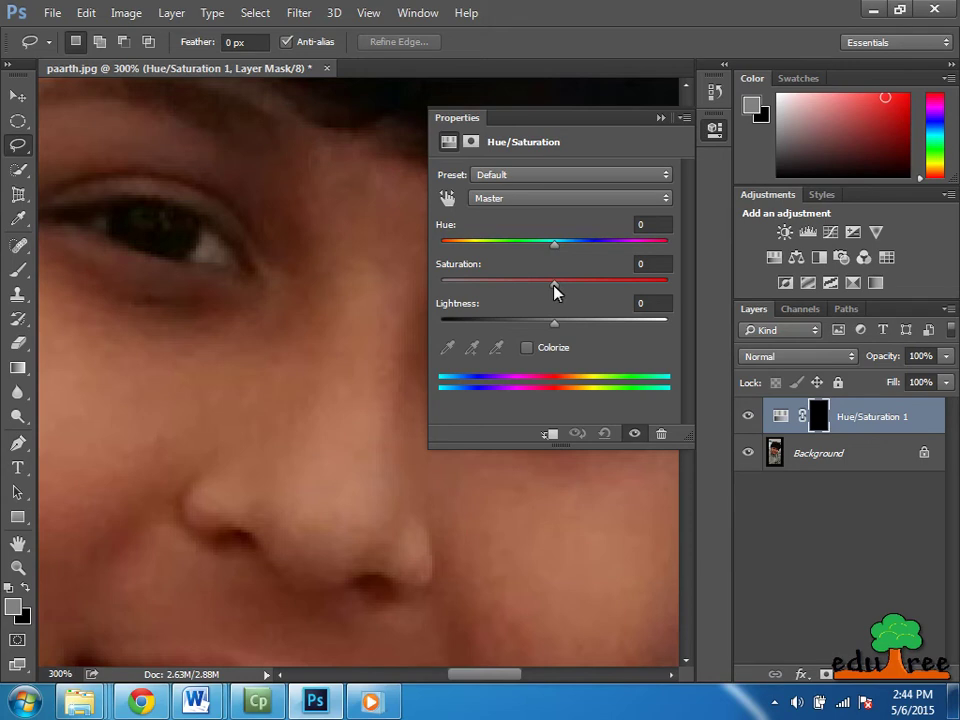
drag(553, 284, 494, 284)
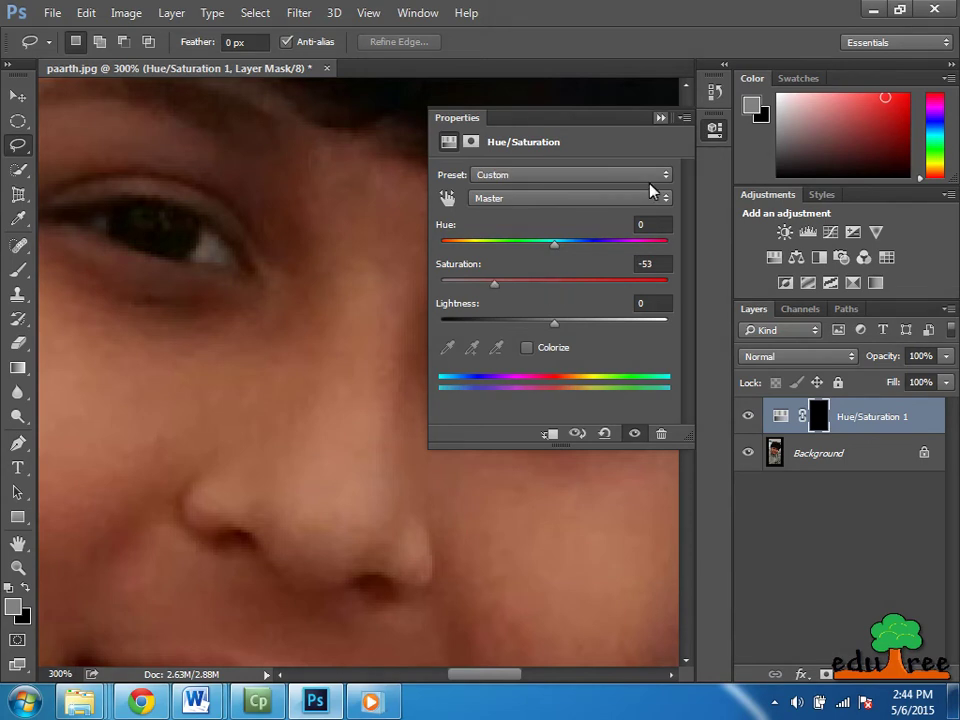
click(659, 118)
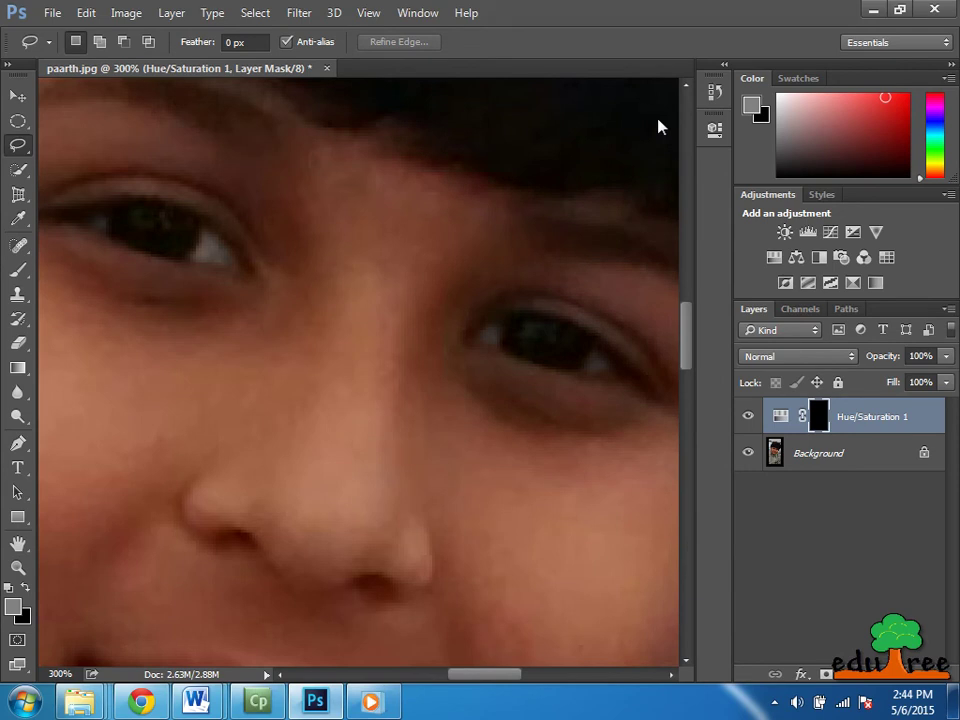
Feather the Hue/Saturation 1 layer mask by 1.0 px.
click(716, 131)
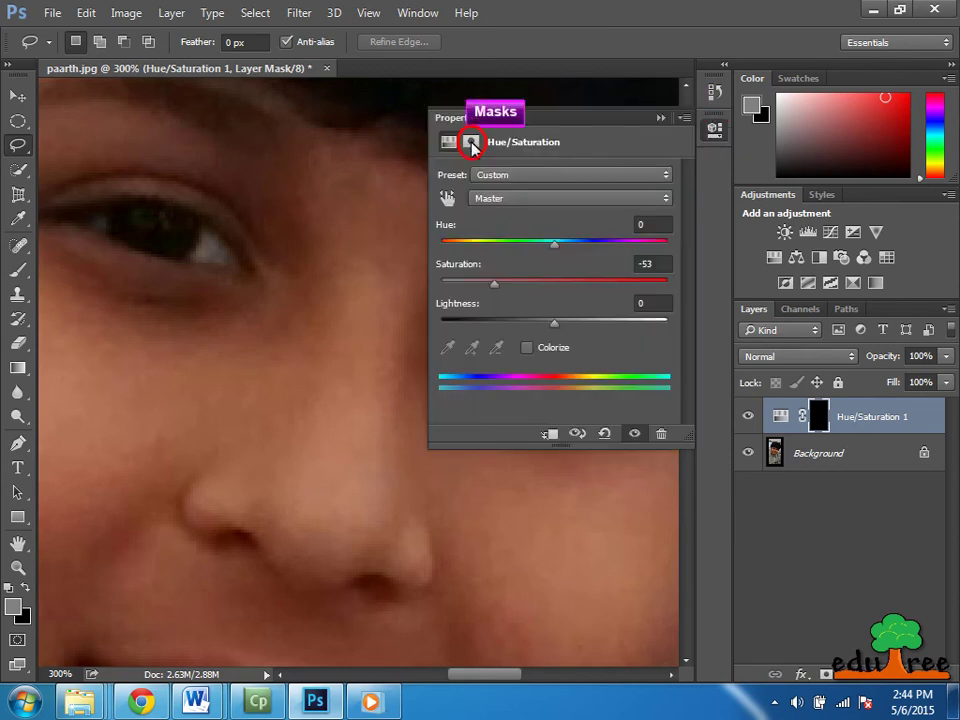
click(472, 145)
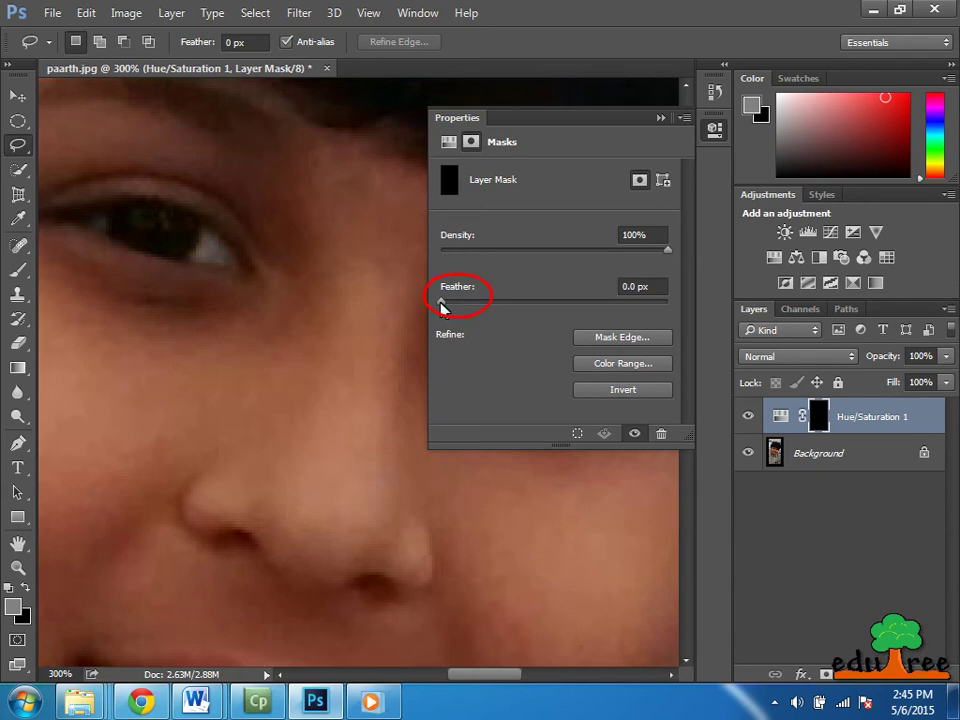
drag(442, 303, 452, 303)
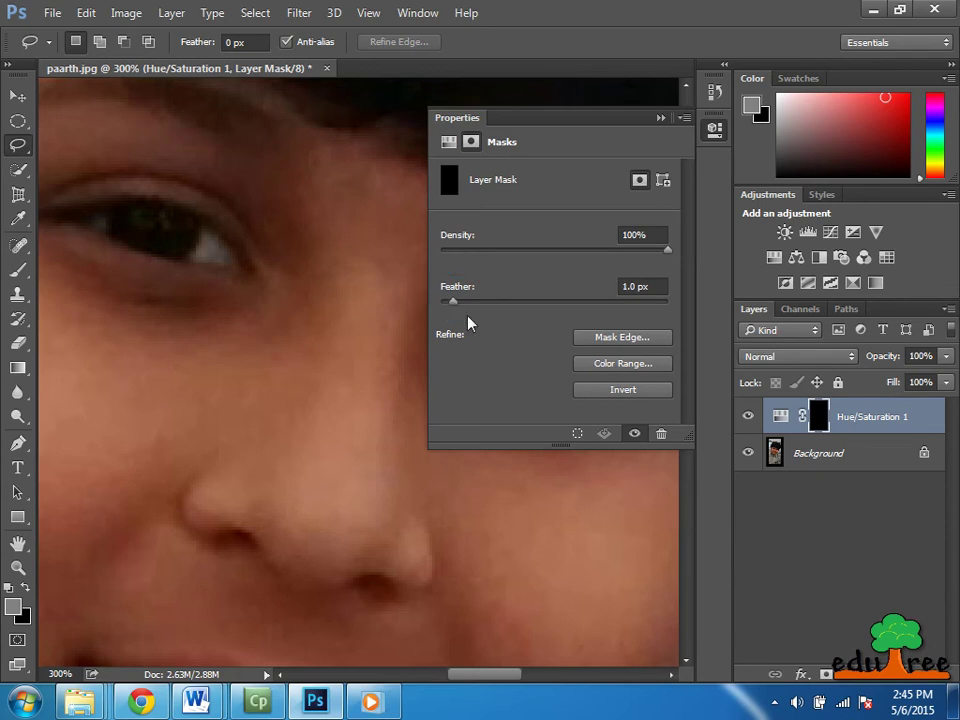
click(660, 118)
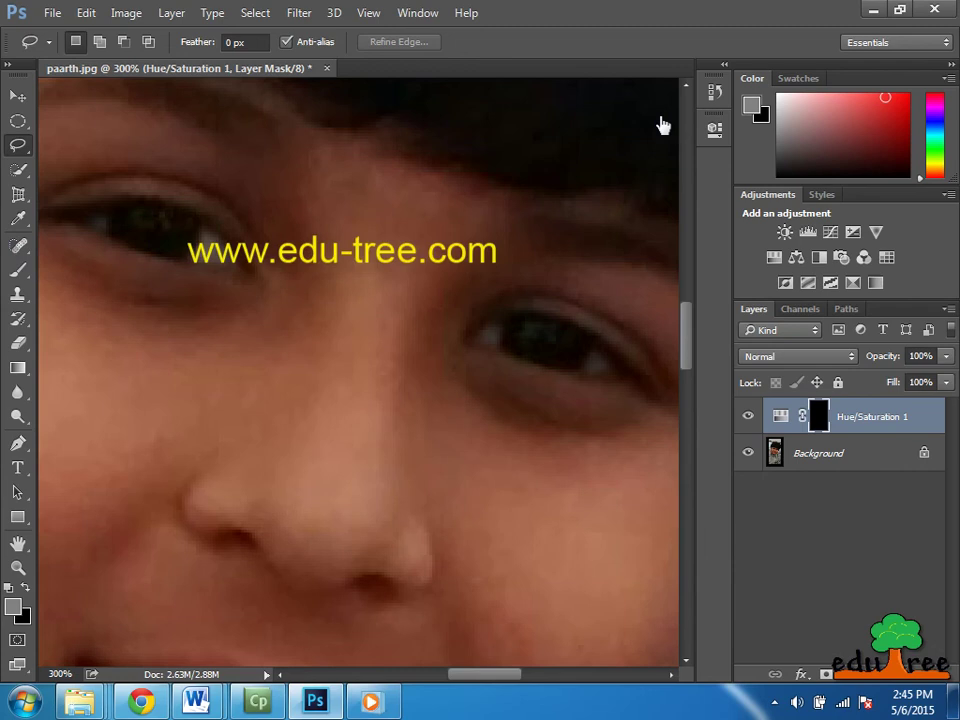
Load the eye-white mask as a selection and add a Curves 1 layer with a raised curve.
ctrl+click(820, 420)
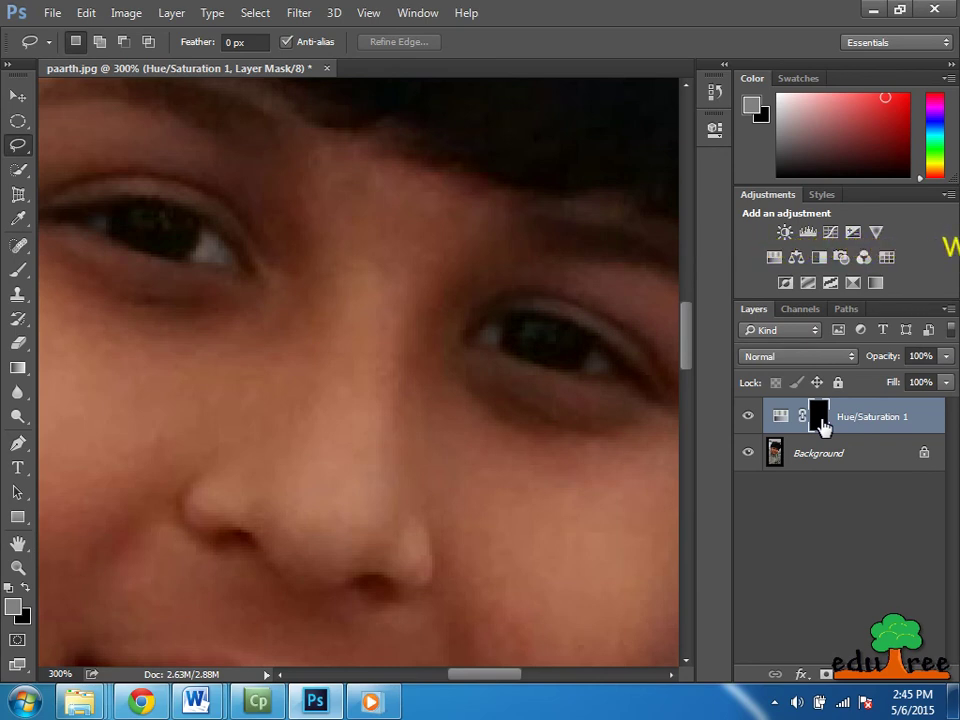
ctrl+click(820, 424)
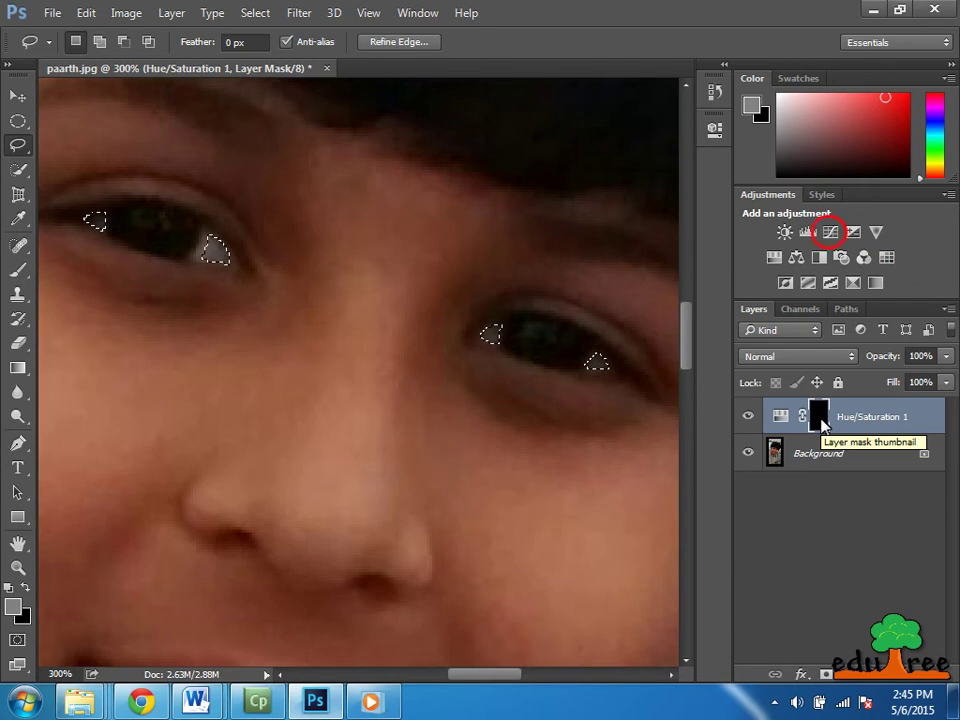
click(829, 234)
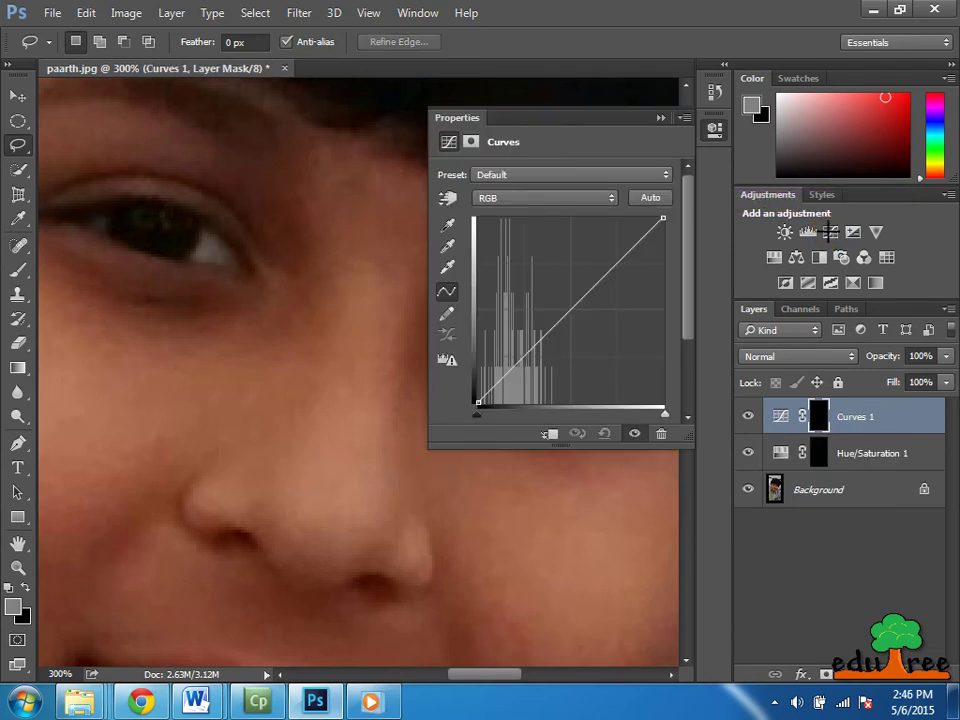
drag(574, 305, 568, 259)
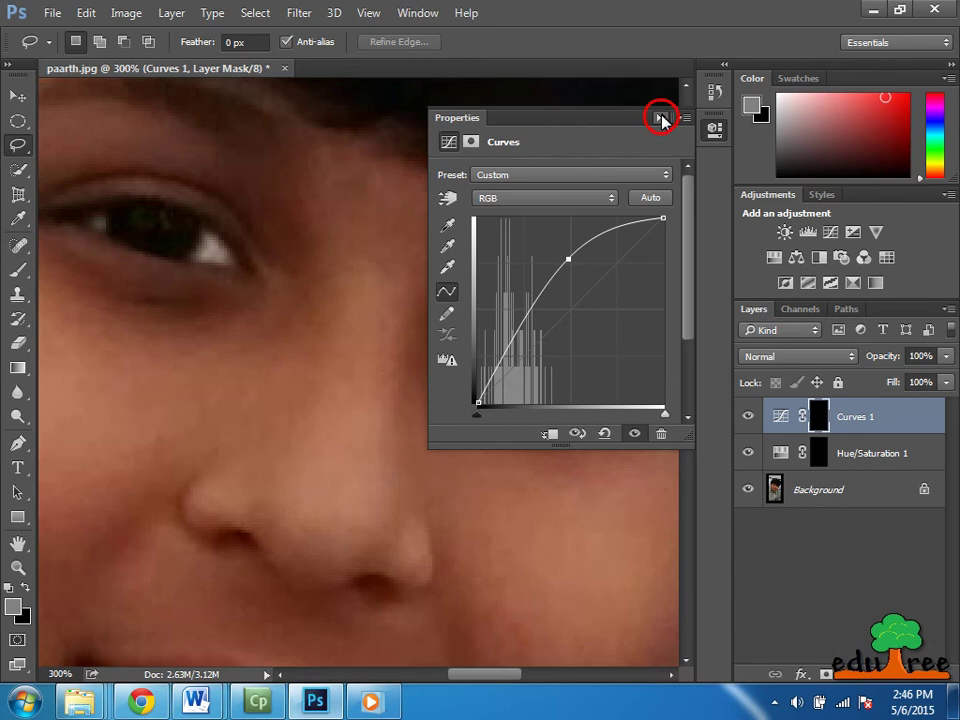
Fit the whole portrait on screen and toggle the Curves 1 brightening off and on to compare.
click(661, 120)
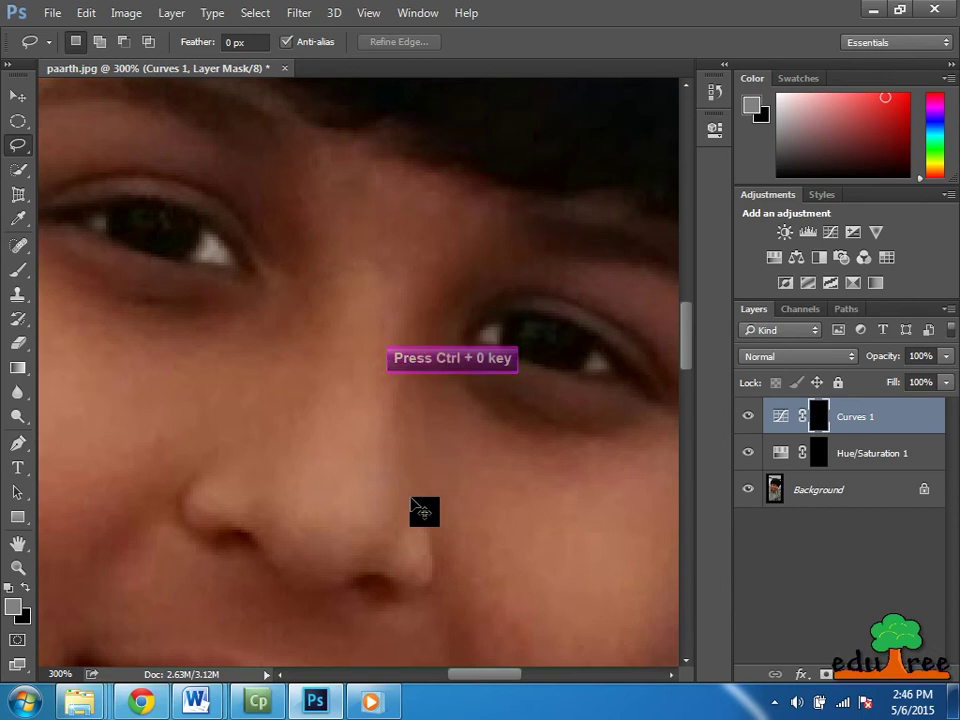
key(ctrl+0)
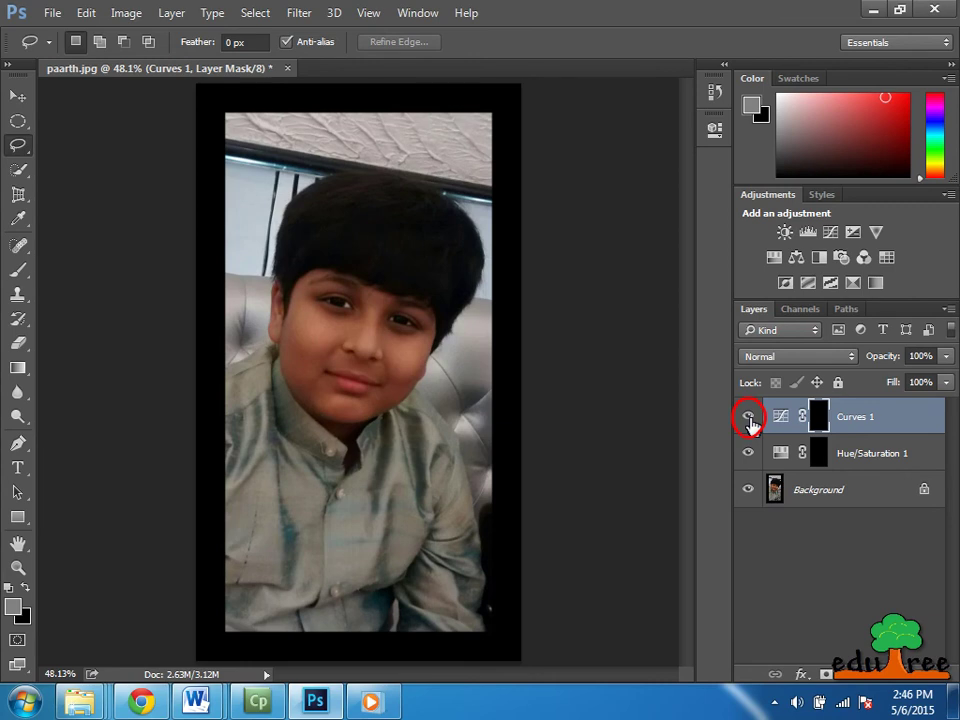
click(748, 417)
click(748, 417)
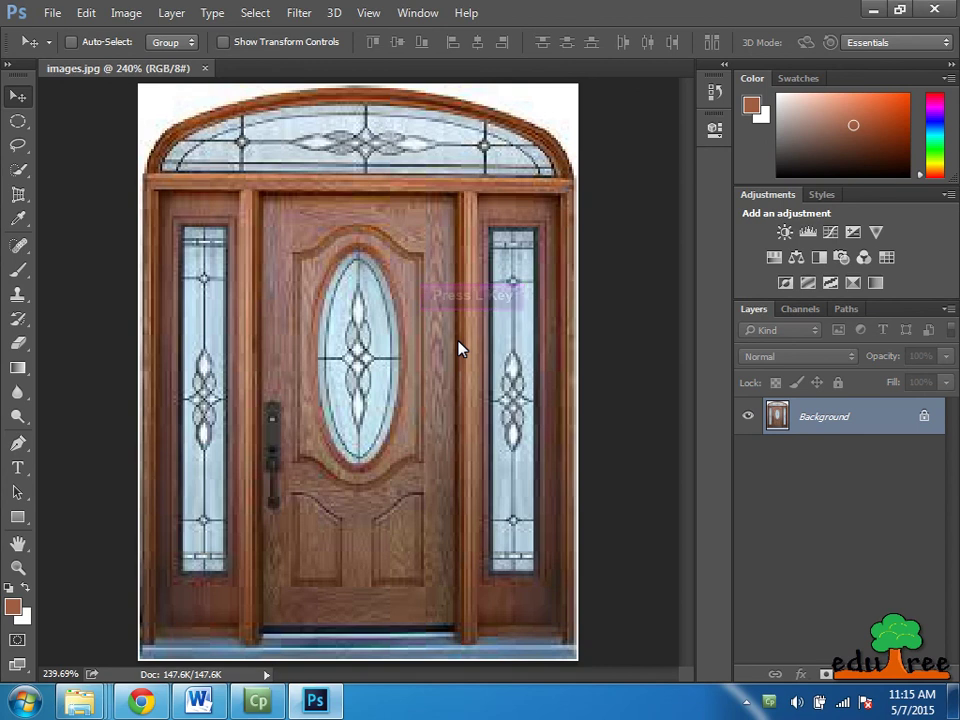
Draw a freehand Lasso selection around the door handle.
key(l)
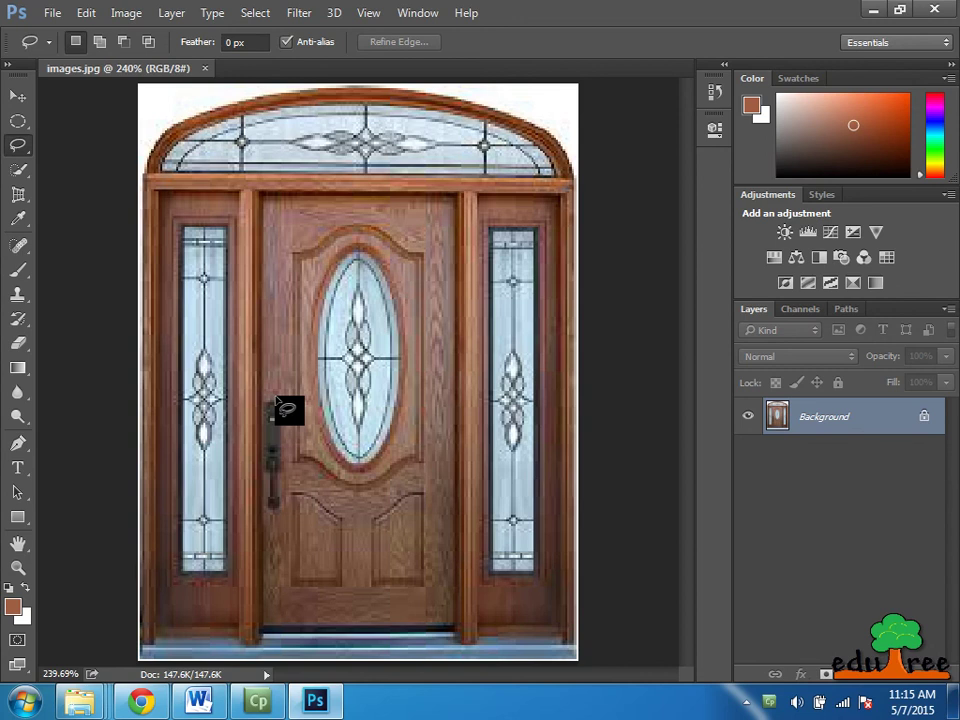
mouse_move(277, 400)
mouse_down()
mouse_move(271, 495)
mouse_move(283, 515)
mouse_move(282, 412)
mouse_move(268, 405)
mouse_up()
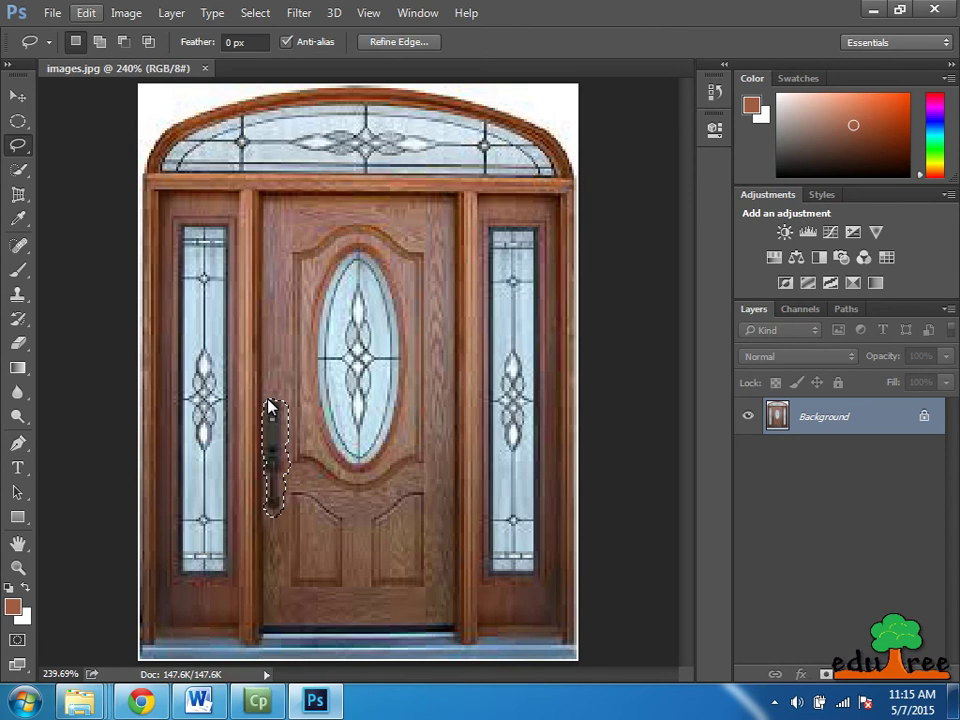
Fill the handle selection with Content-Aware, then deselect and return to the Move tool.
click(90, 17)
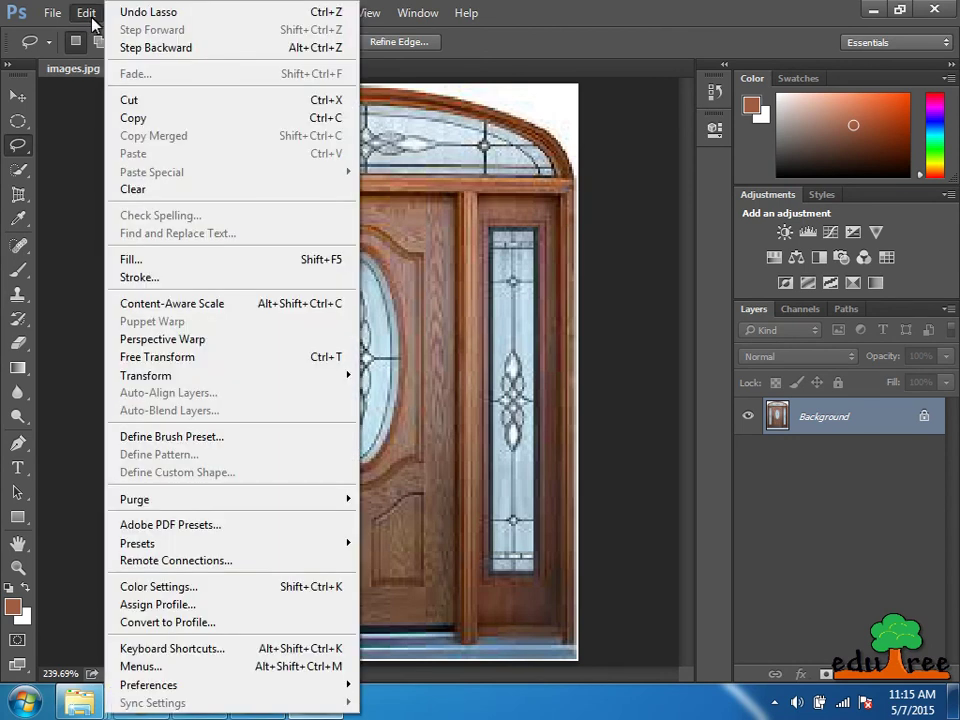
click(130, 262)
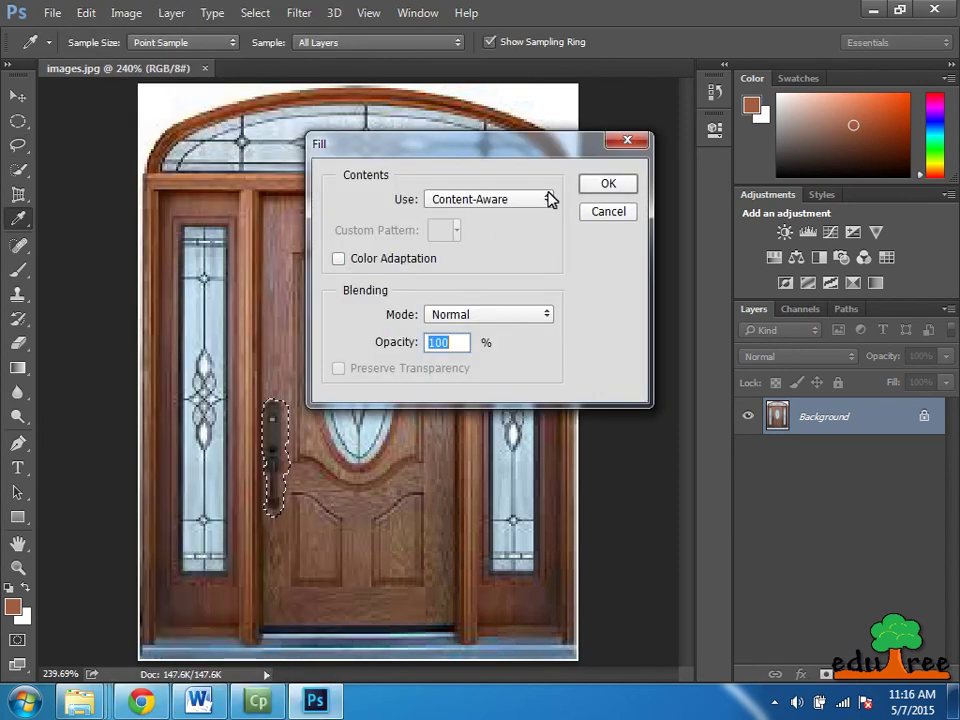
click(550, 199)
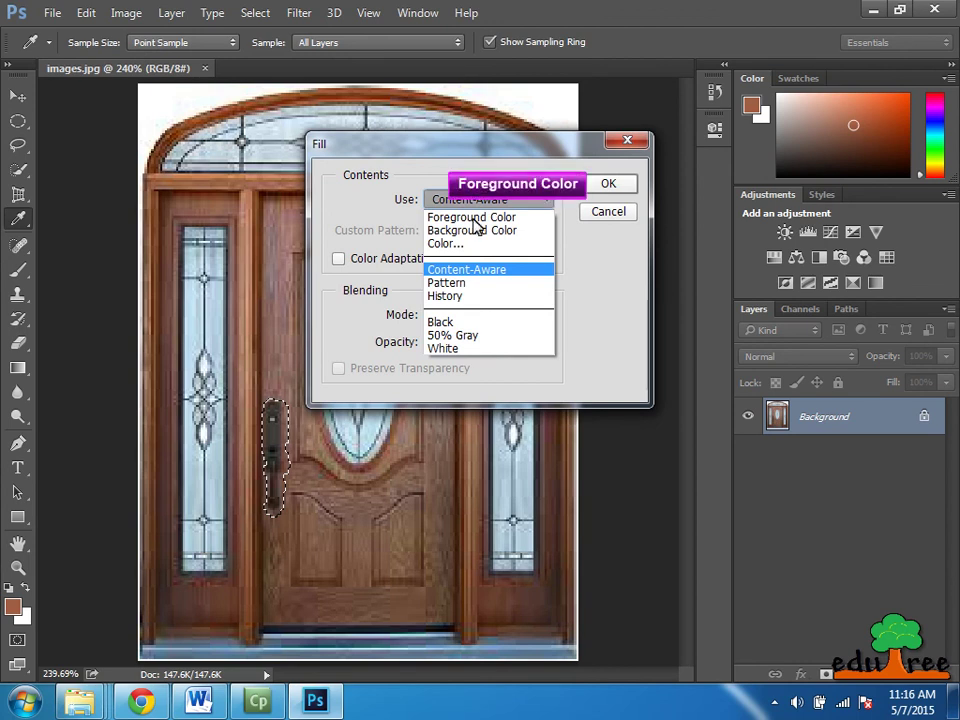
click(466, 269)
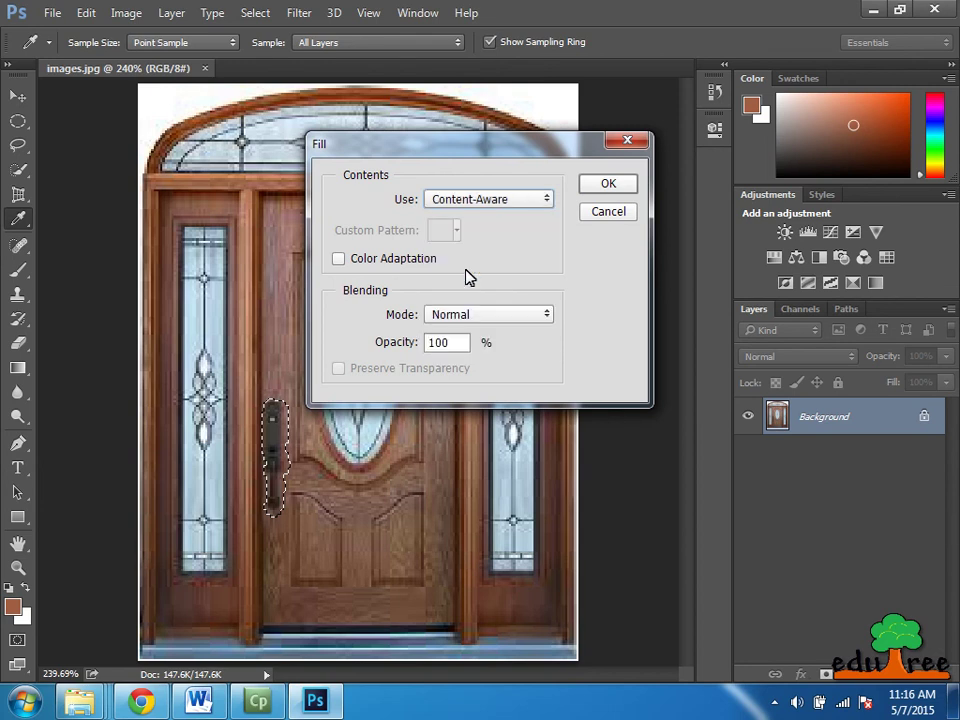
click(607, 186)
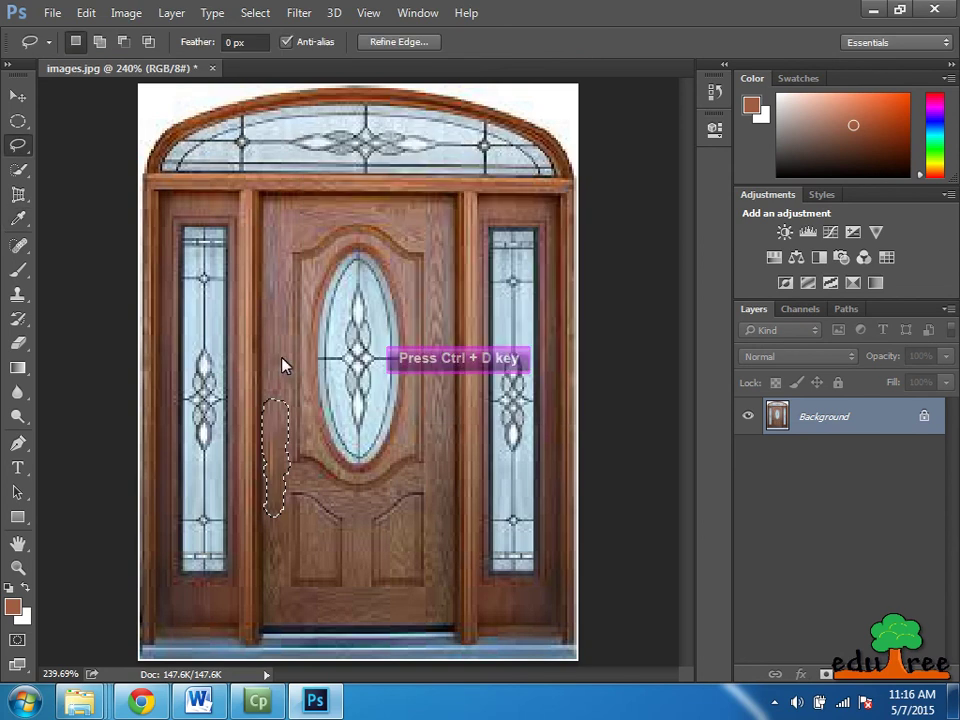
key(ctrl+d)
key(v)
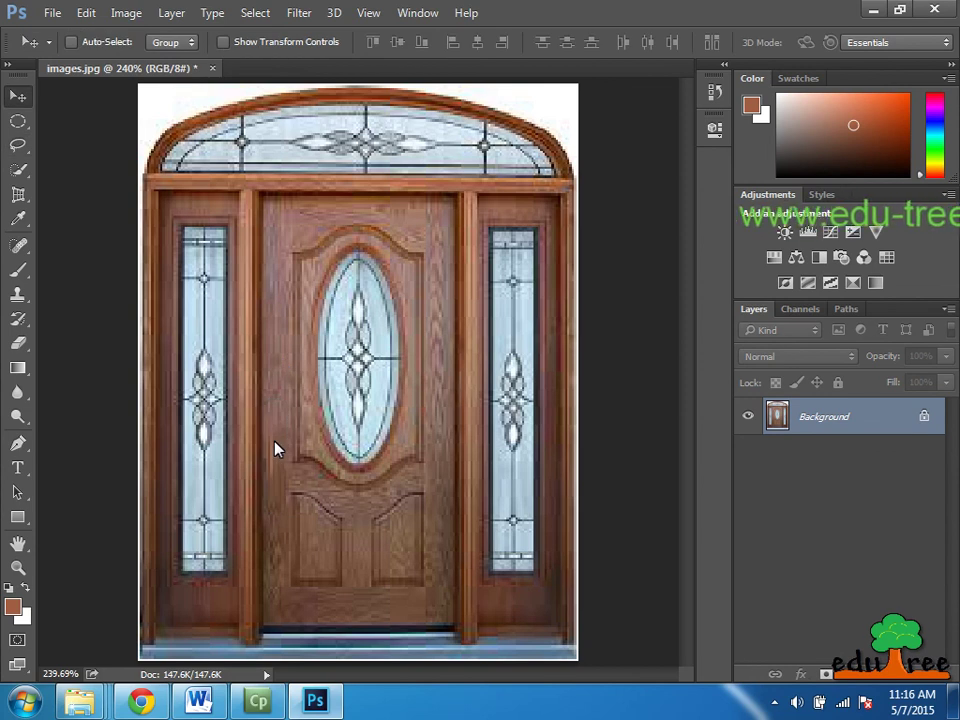